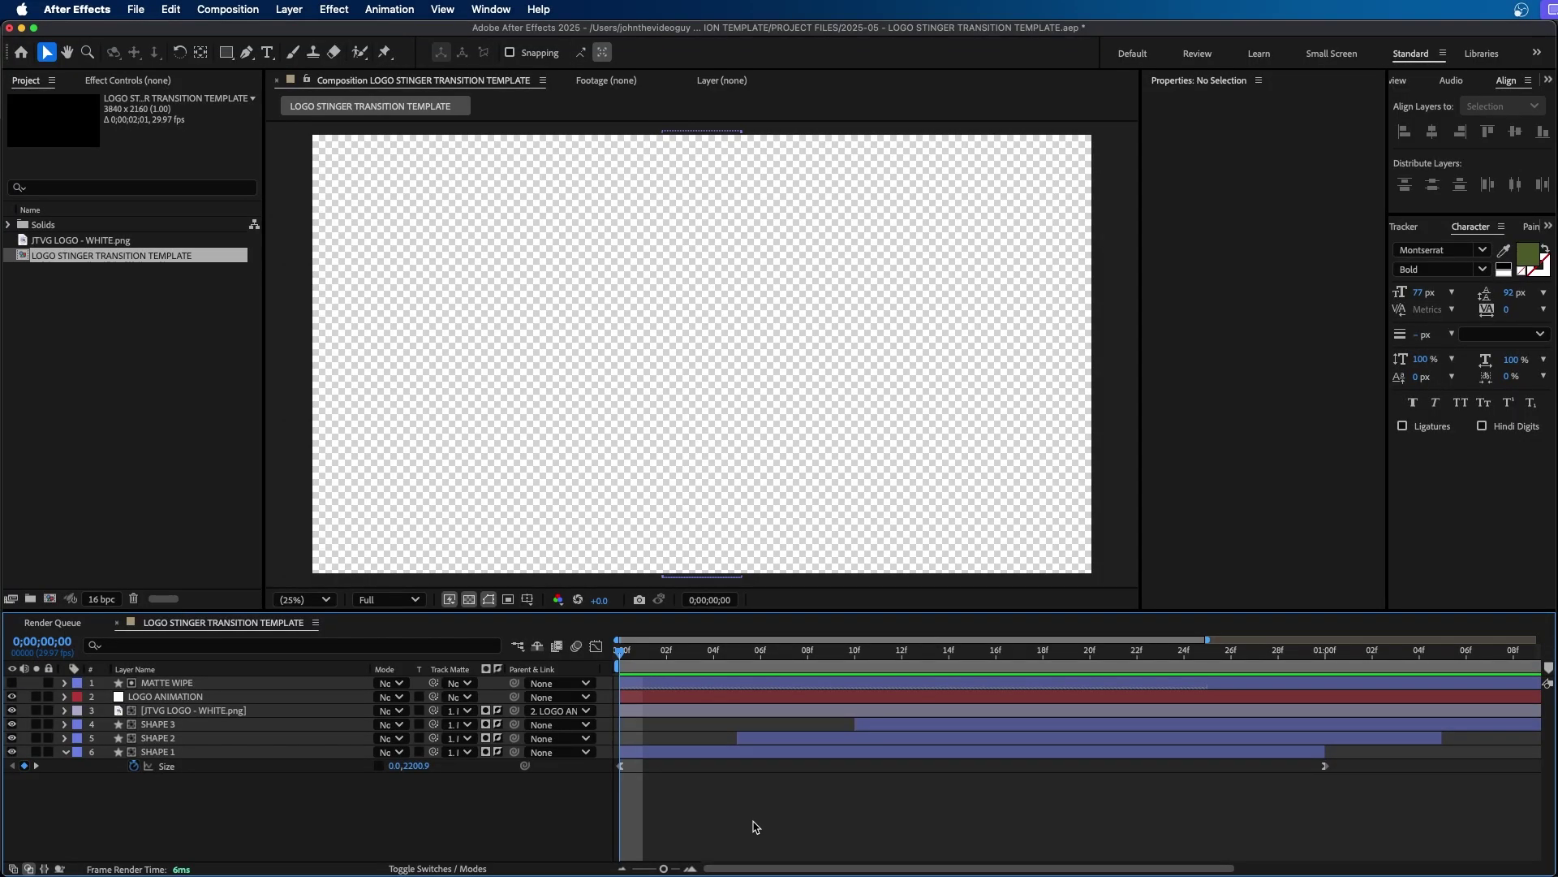
# Preview the stinger, then park the playhead at 0;00;00;19 with the JTVG logo over stripes.
pyautogui.press('space')
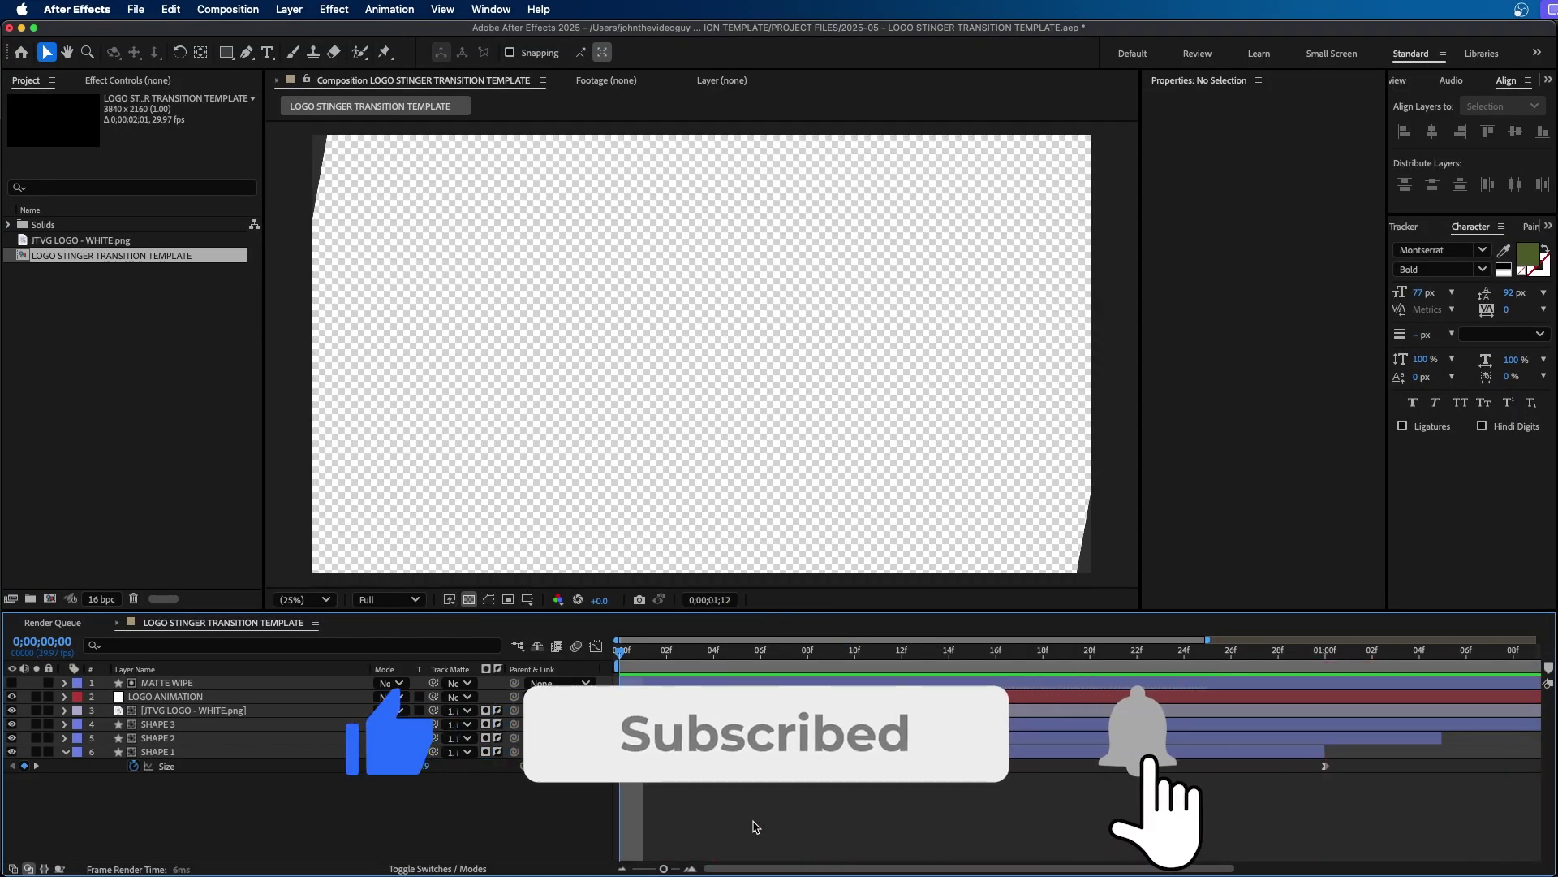
pyautogui.press('space')
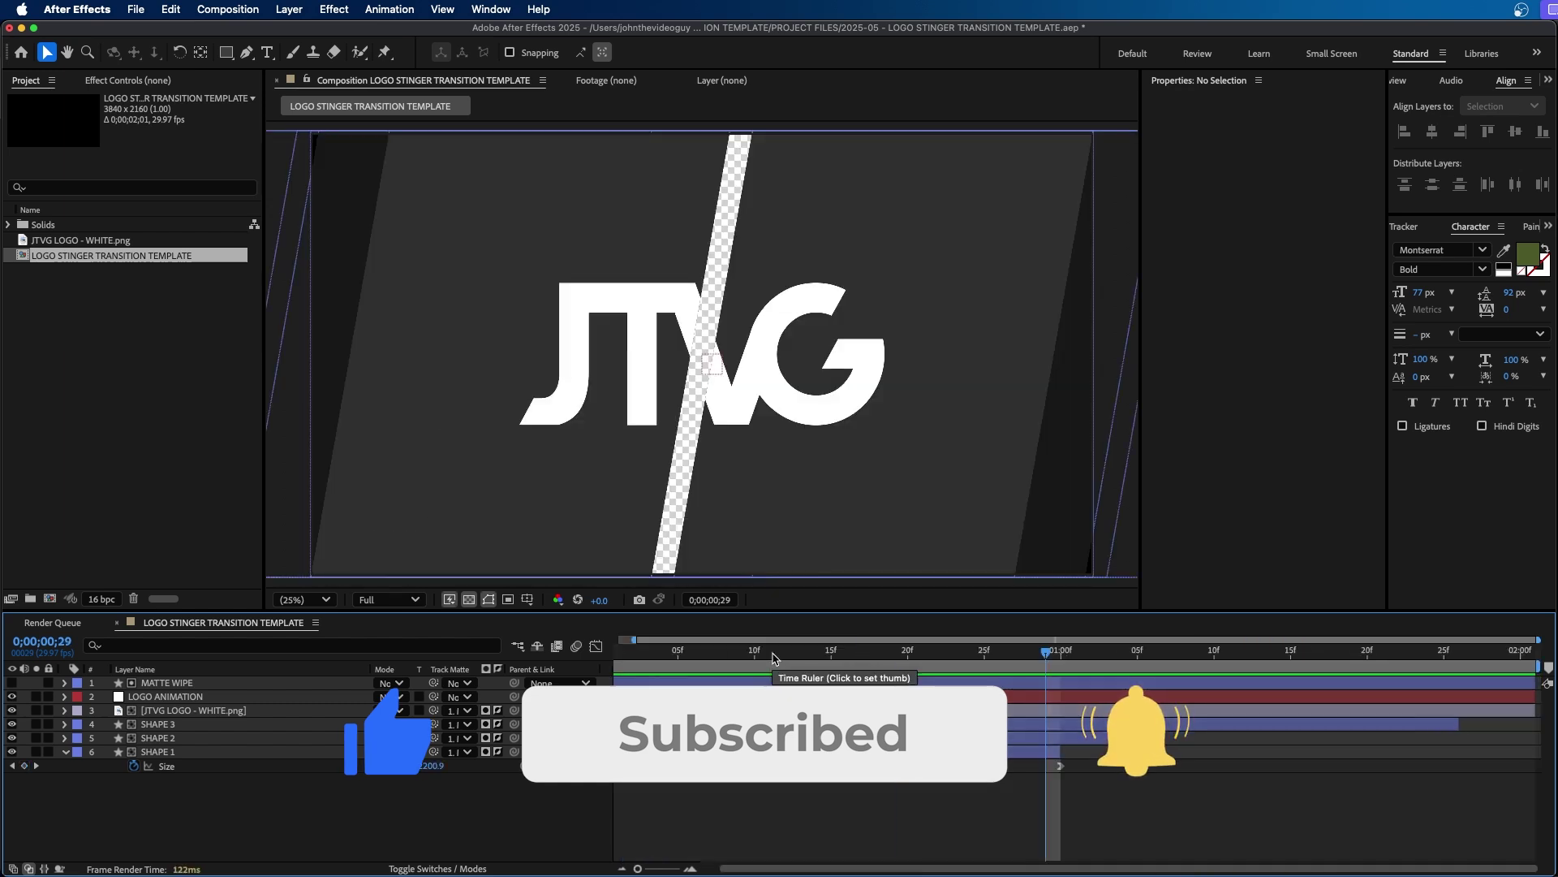
pyautogui.moveTo(814, 657); pyautogui.dragTo(907, 662)
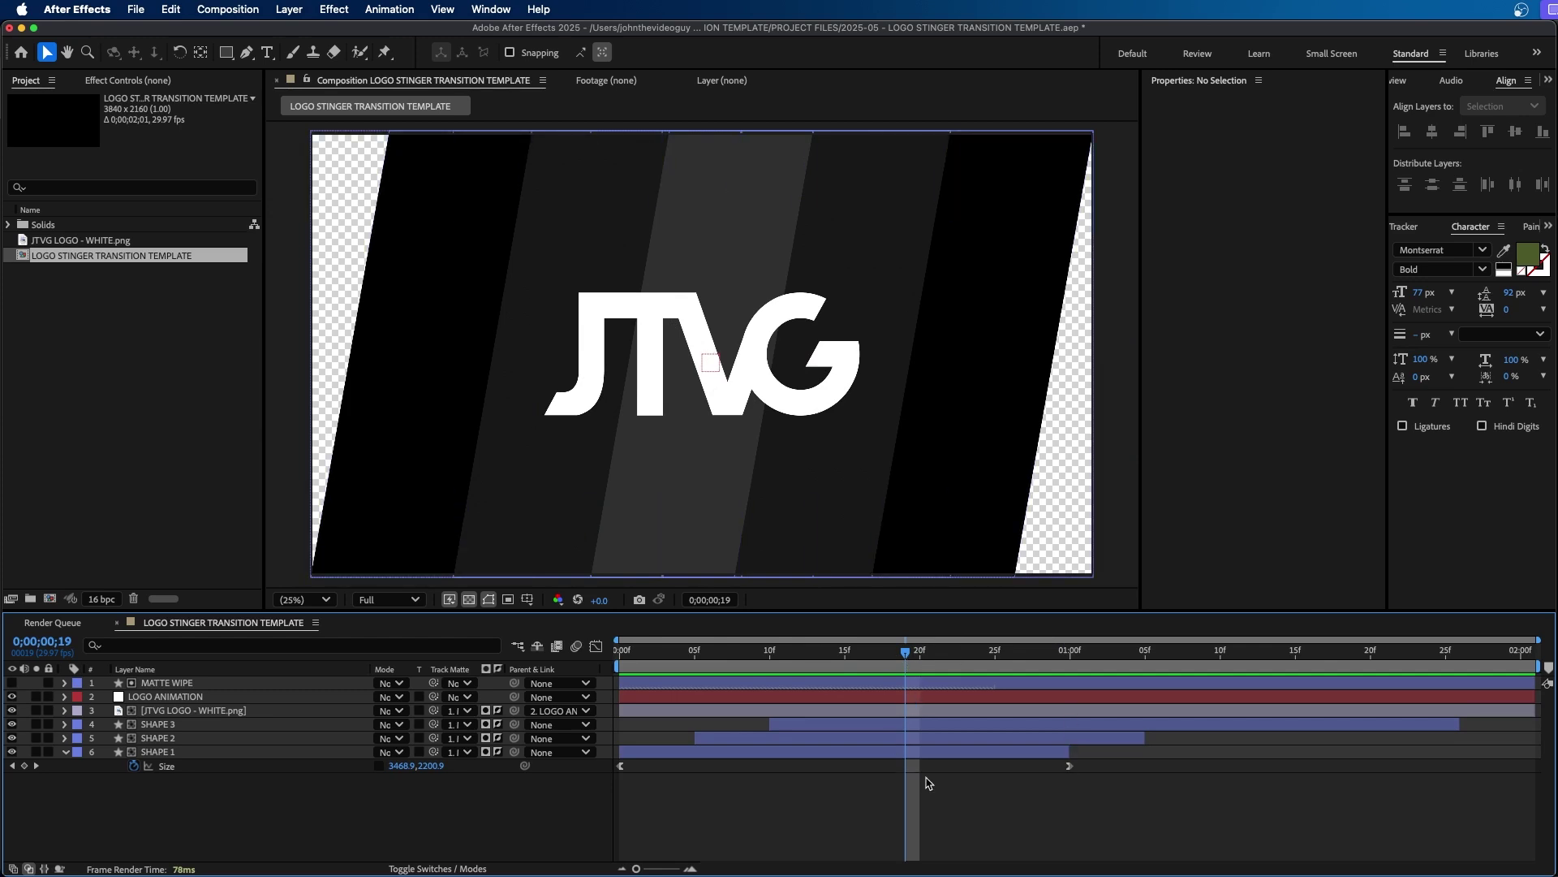
# Add the stinger comp to the Render Queue, outputting a PNG Sequence with RGB + Alpha channels.
pyautogui.click(229, 9)
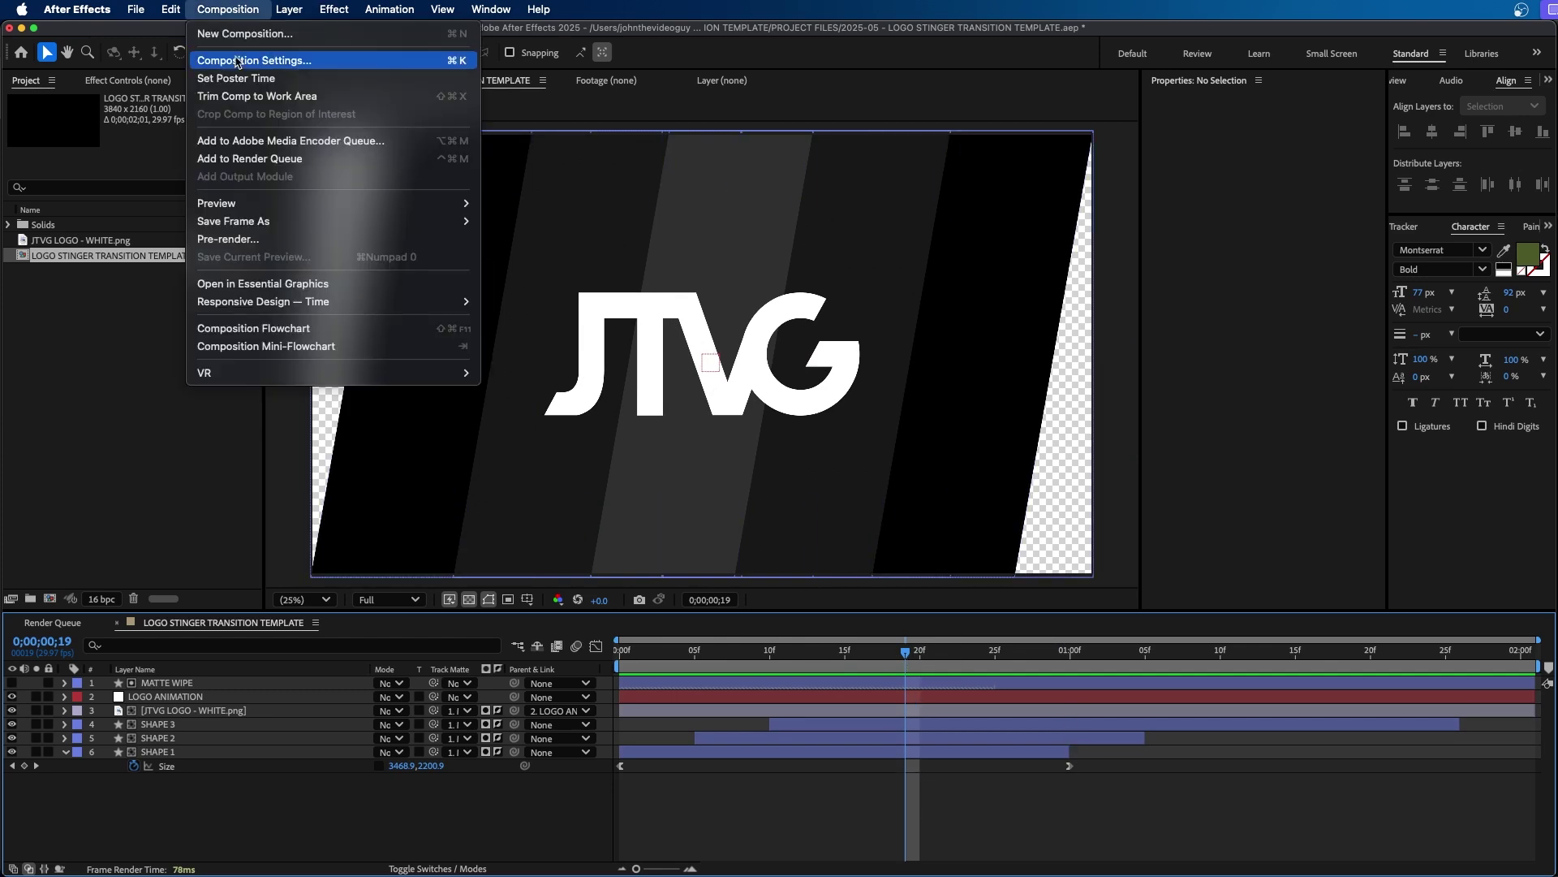
pyautogui.click(253, 160)
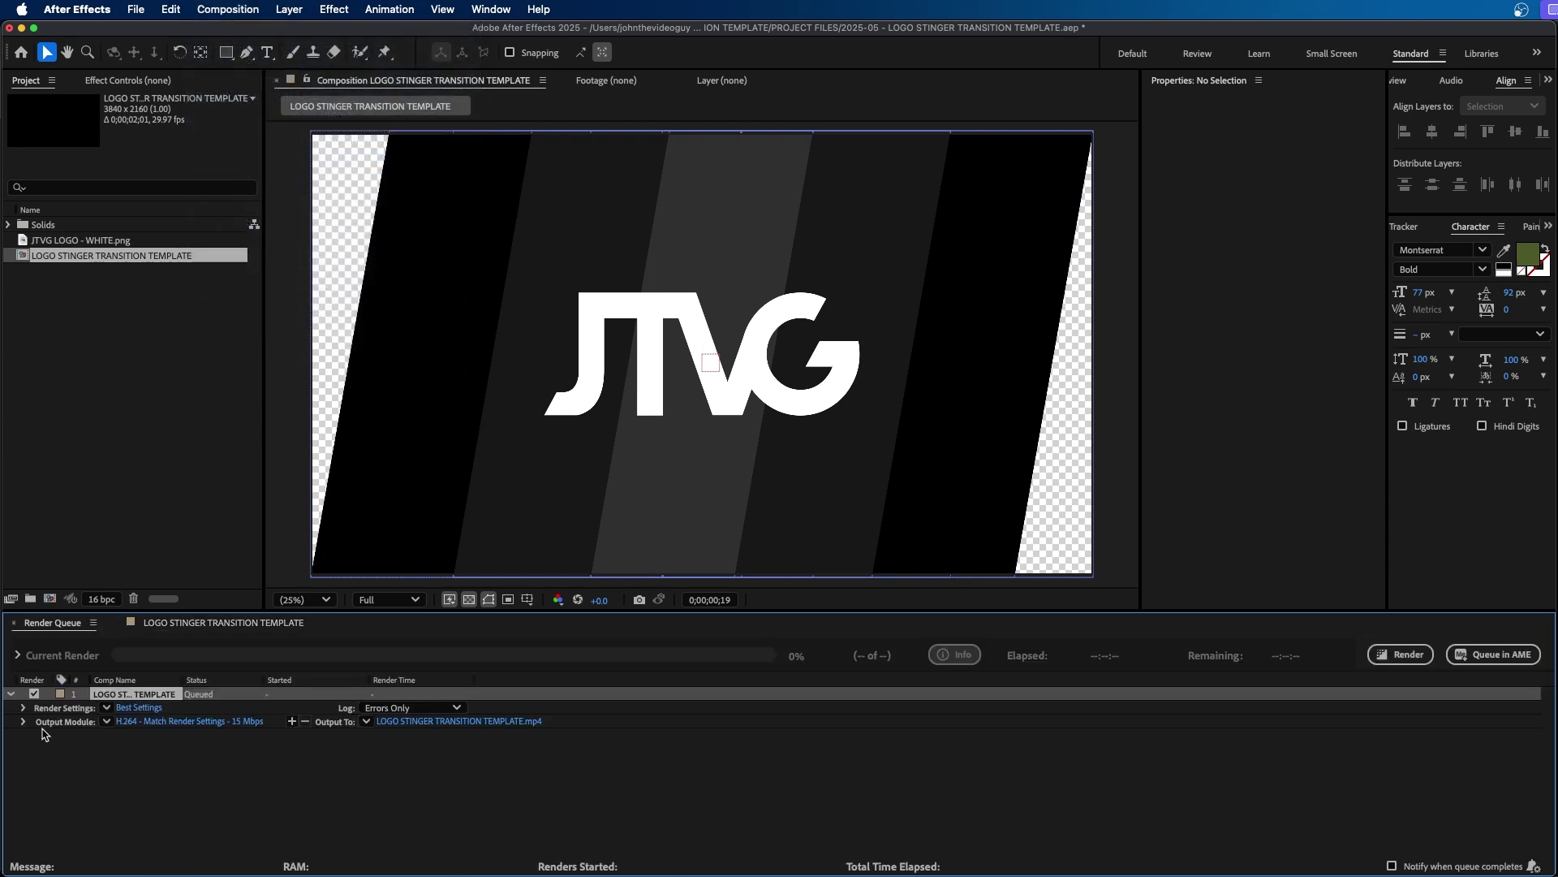
pyautogui.click(168, 721)
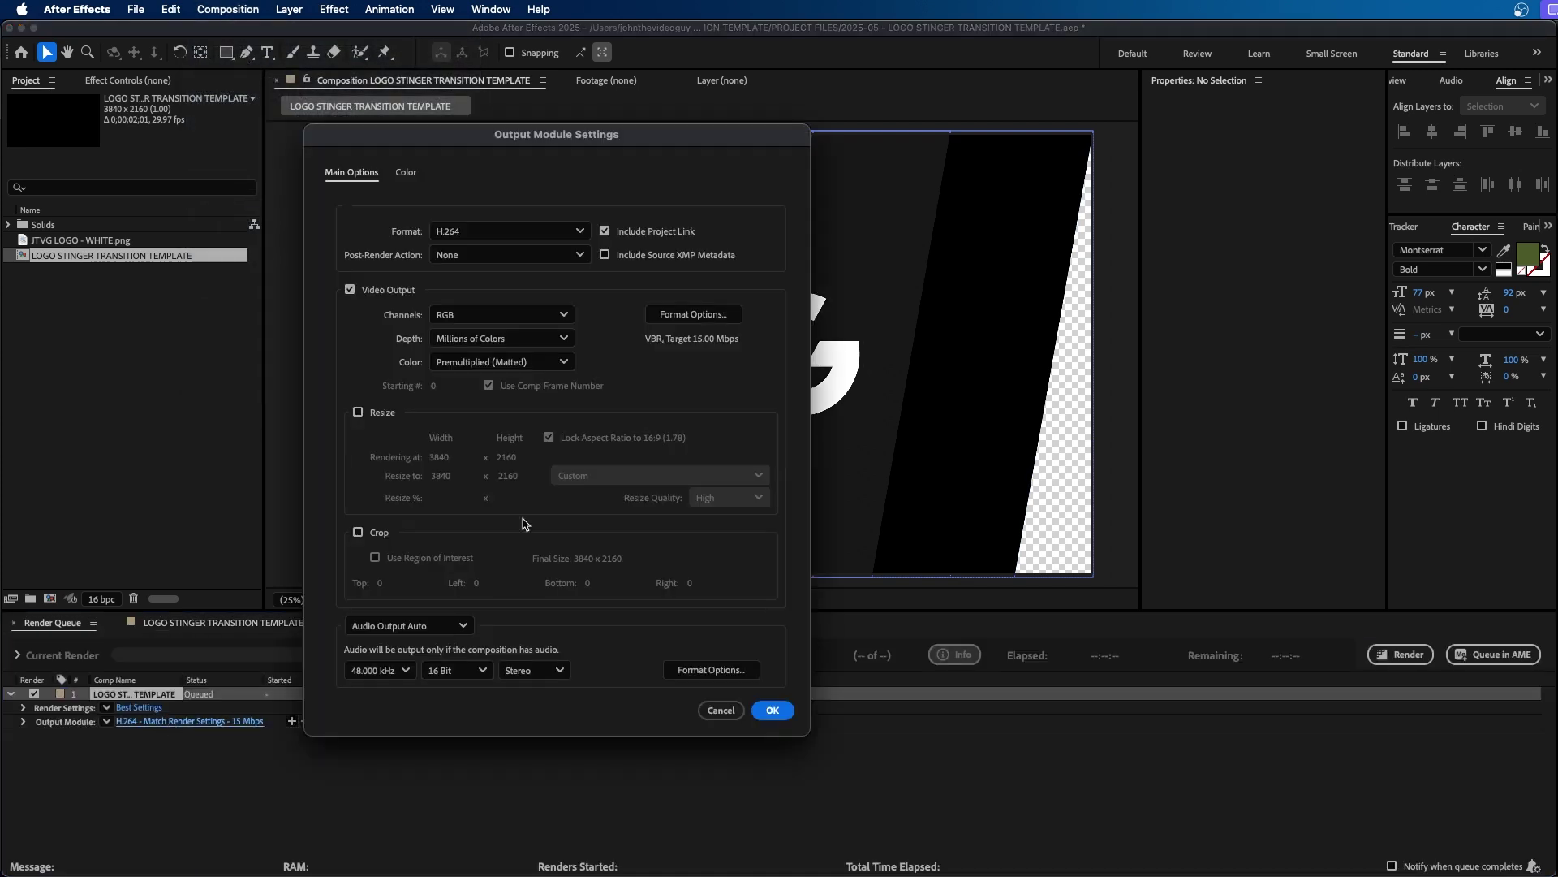
pyautogui.click(487, 230)
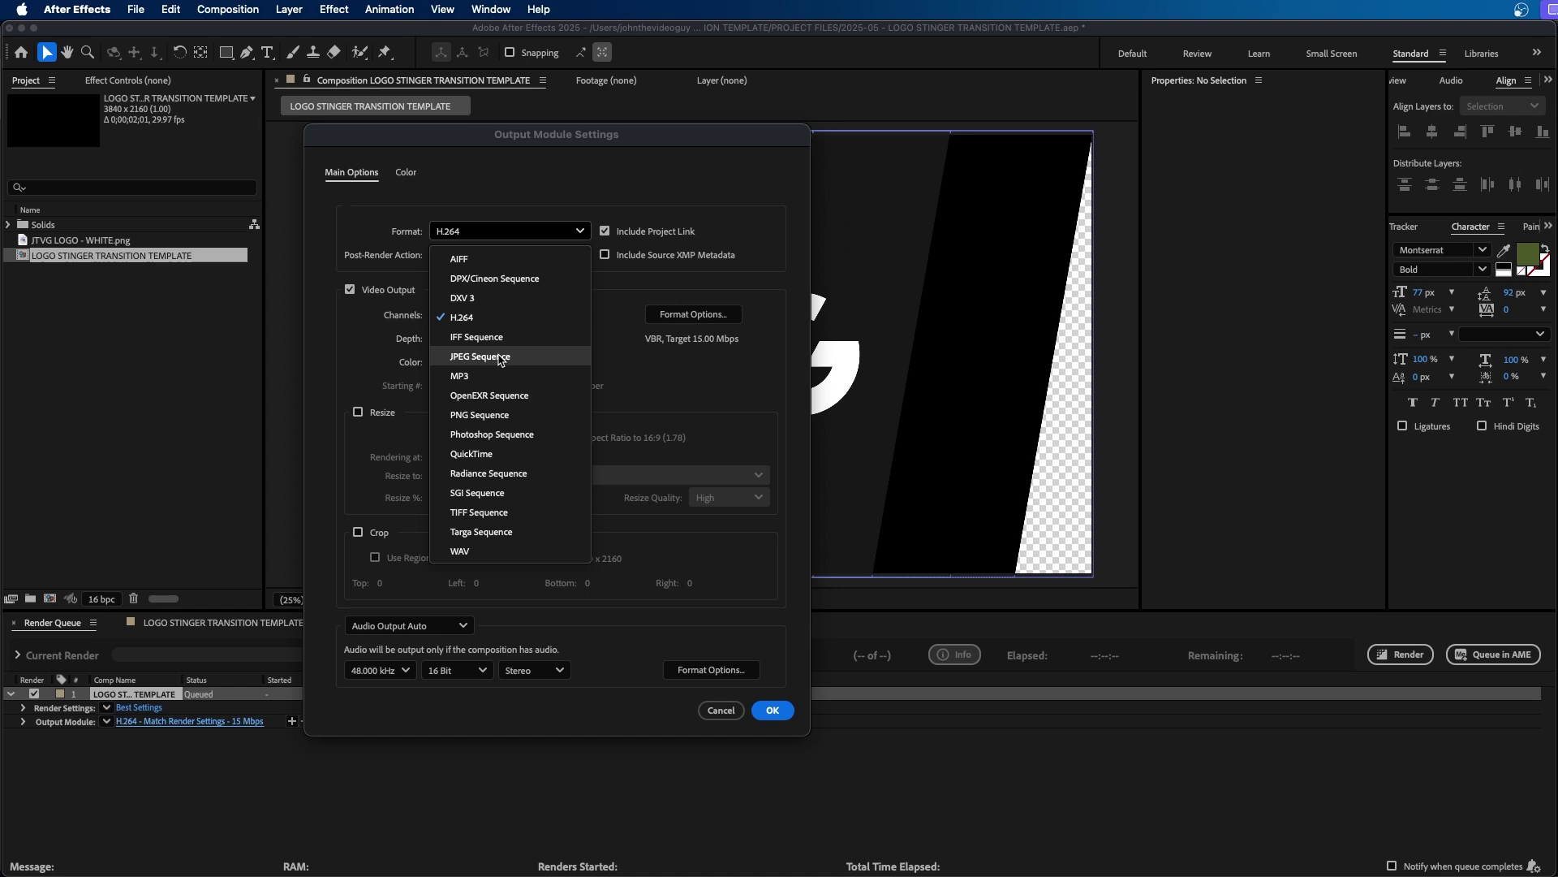
pyautogui.click(494, 415)
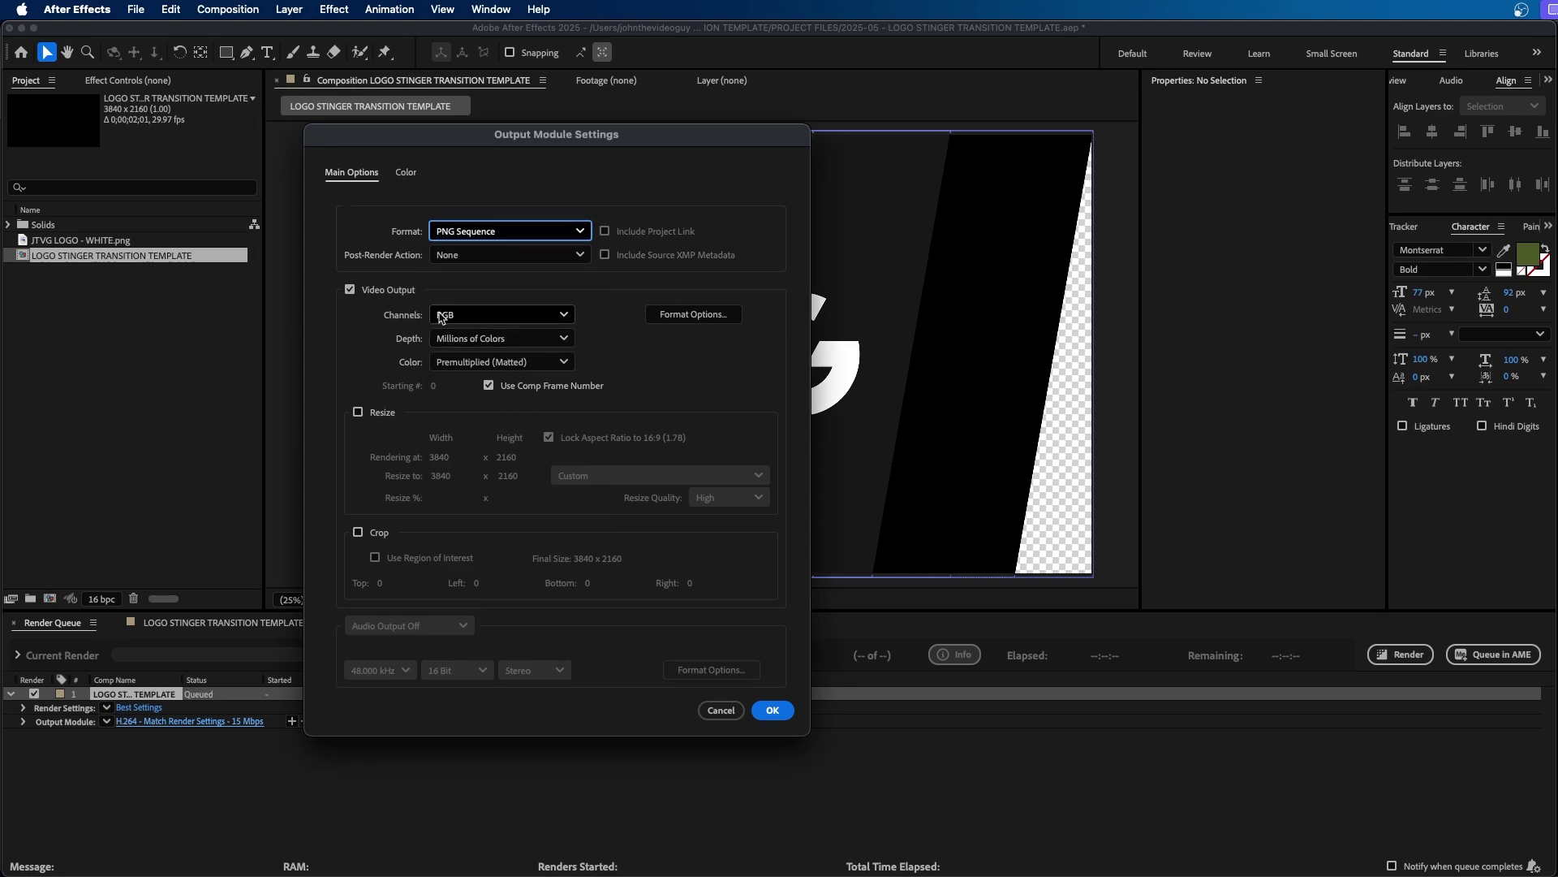
pyautogui.click(482, 313)
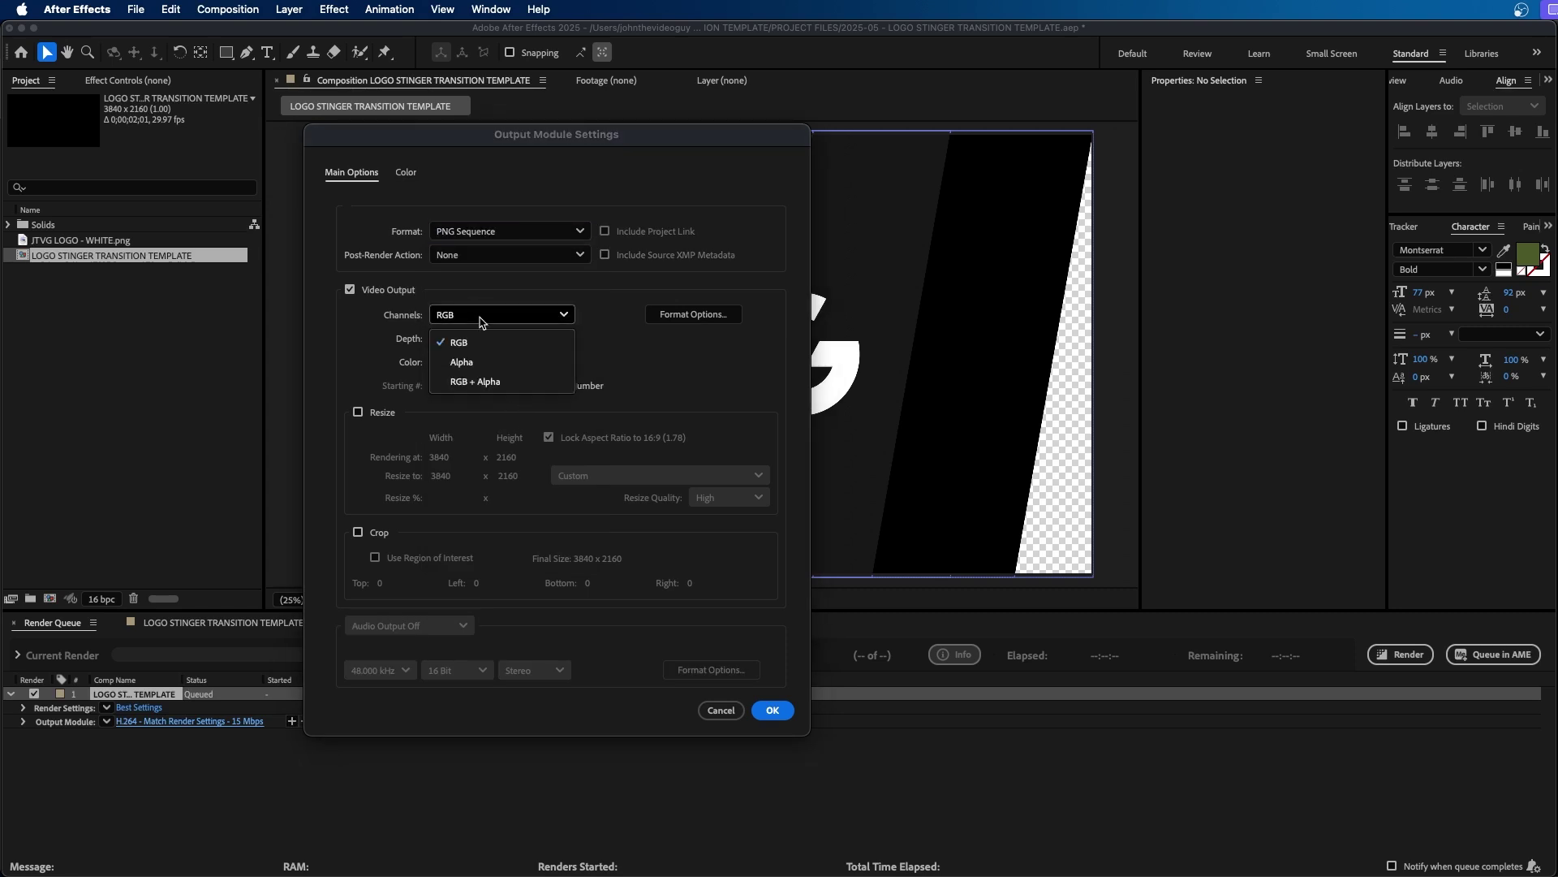
pyautogui.click(513, 384)
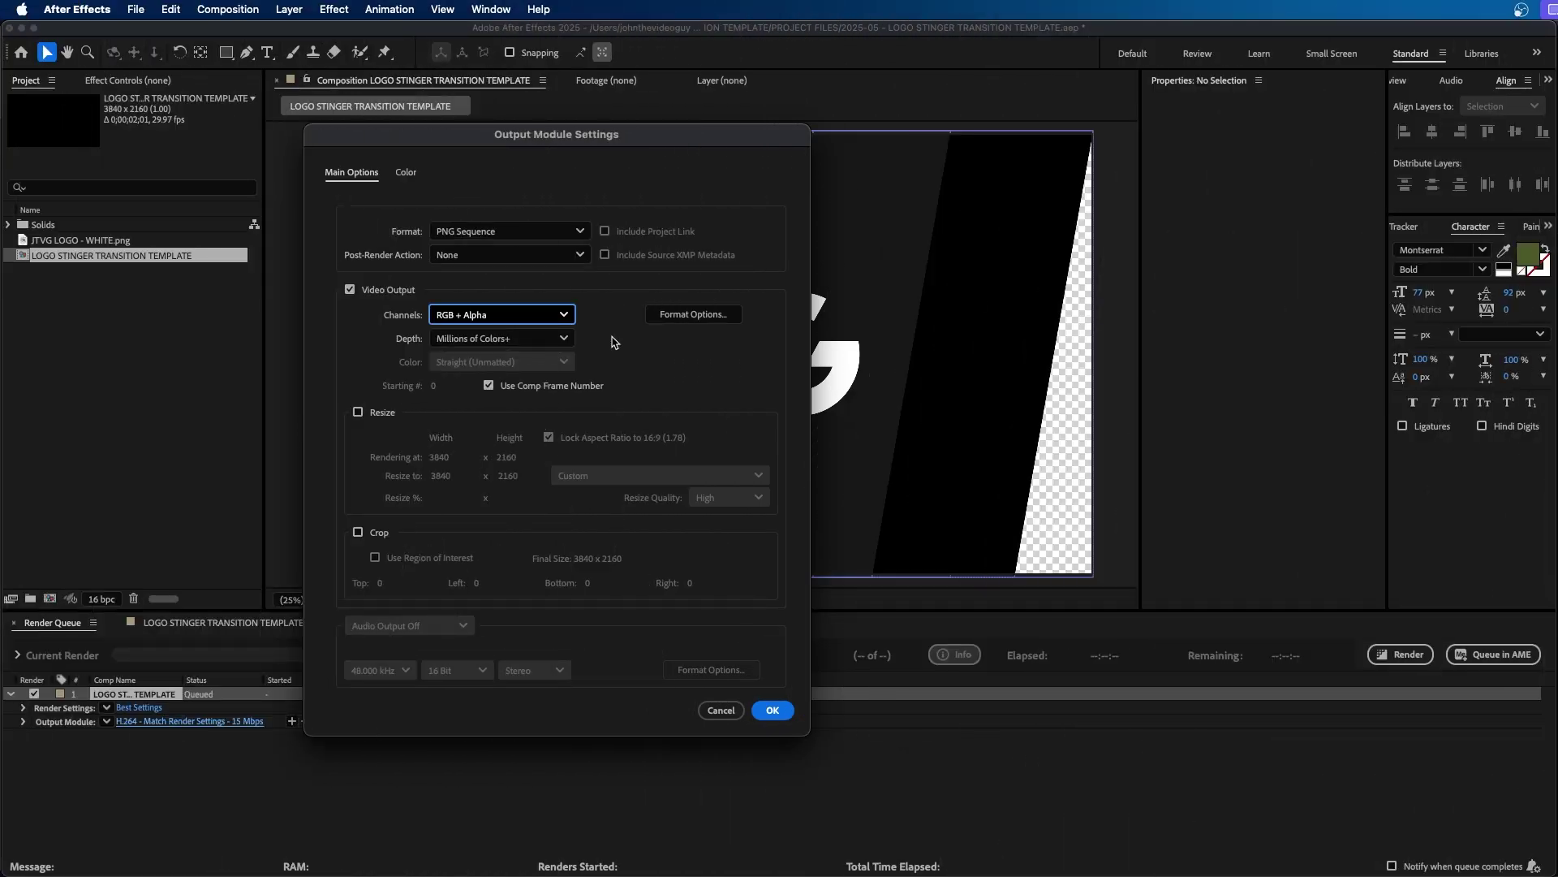
# Confirm the PNG output settings and keep Save in subfolder on for the Downloads output path.
pyautogui.click(772, 710)
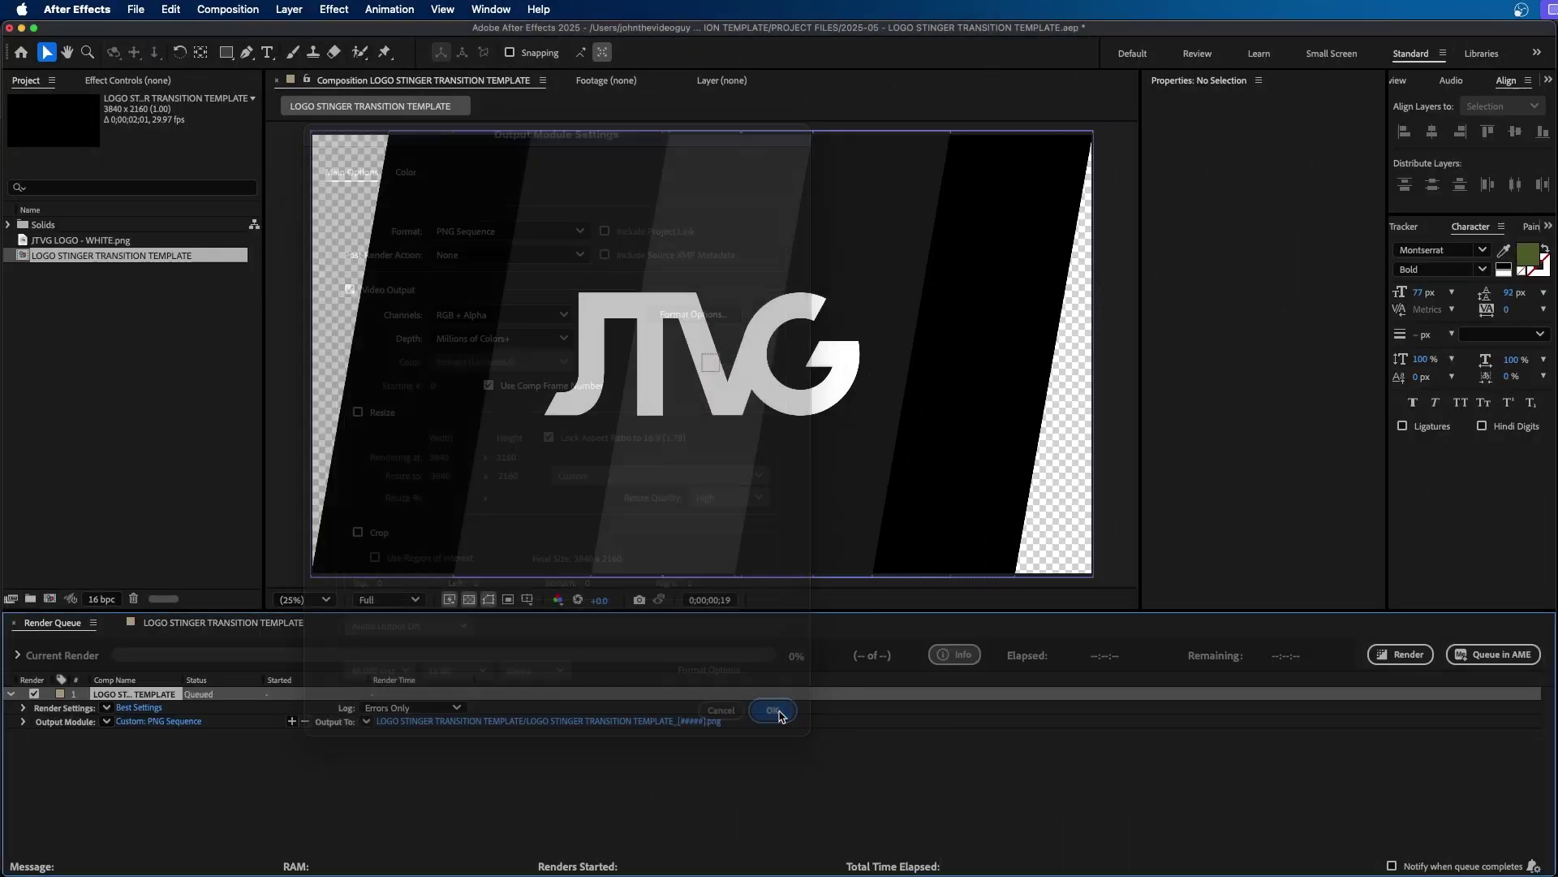
pyautogui.click(423, 722)
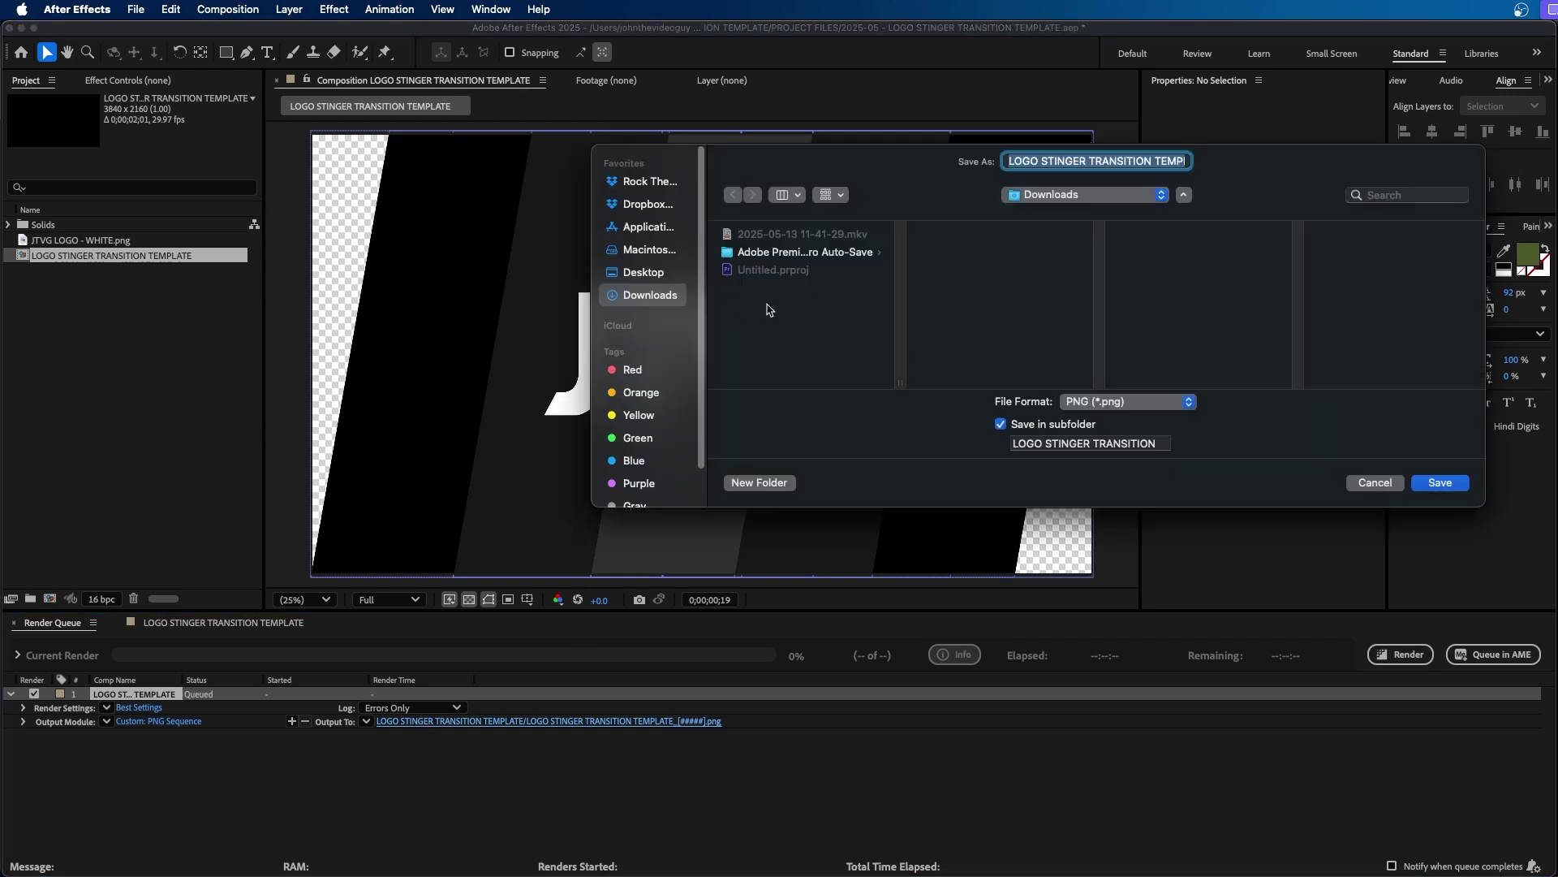
pyautogui.click(1001, 424)
pyautogui.click(1013, 426)
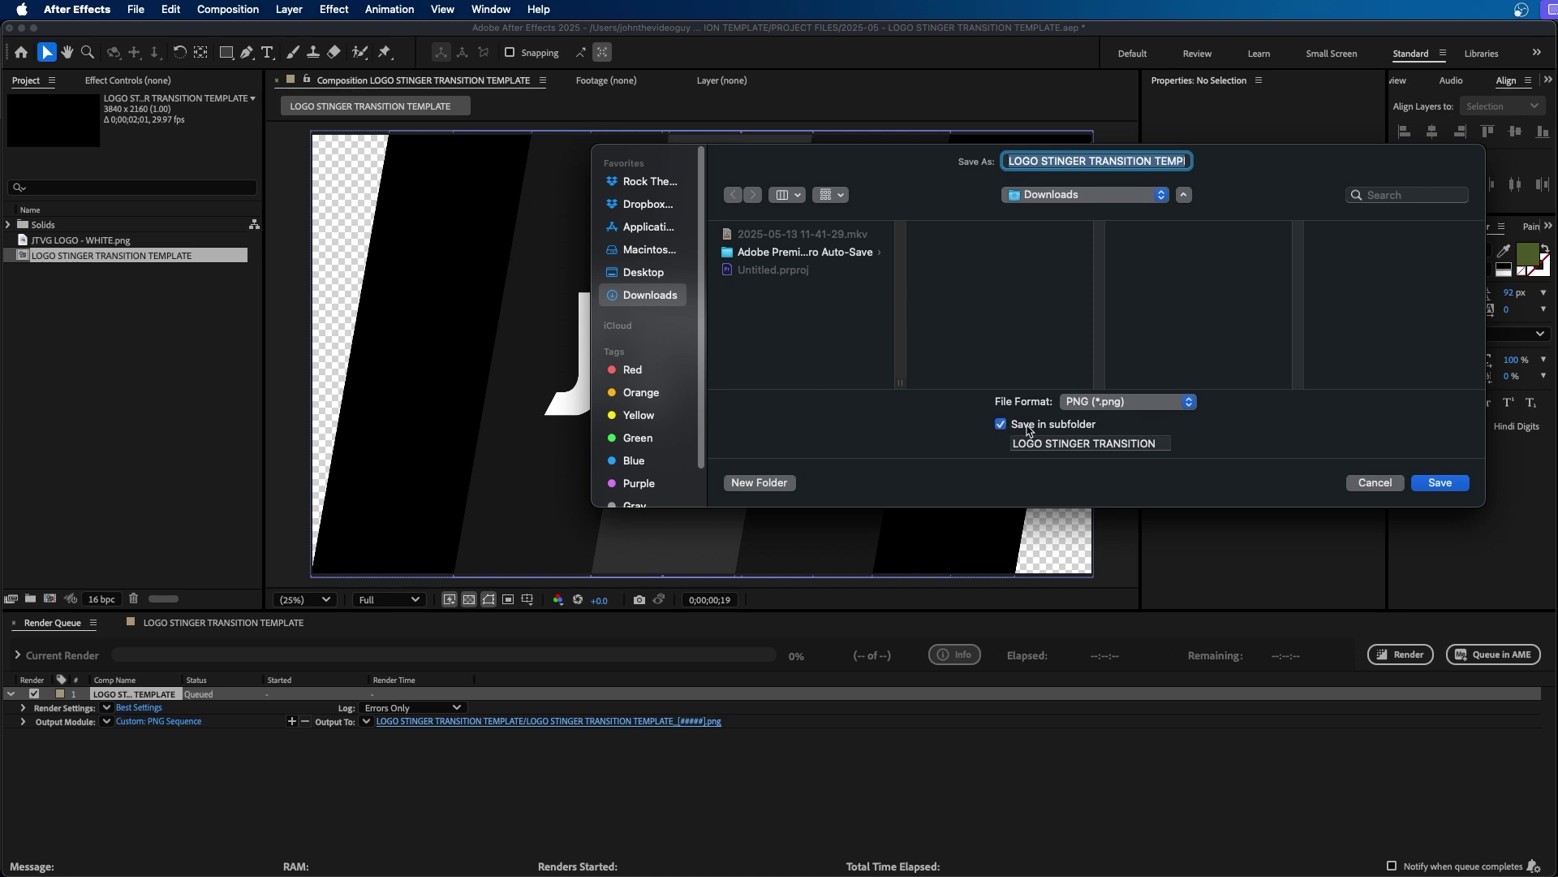
pyautogui.click(1064, 442)
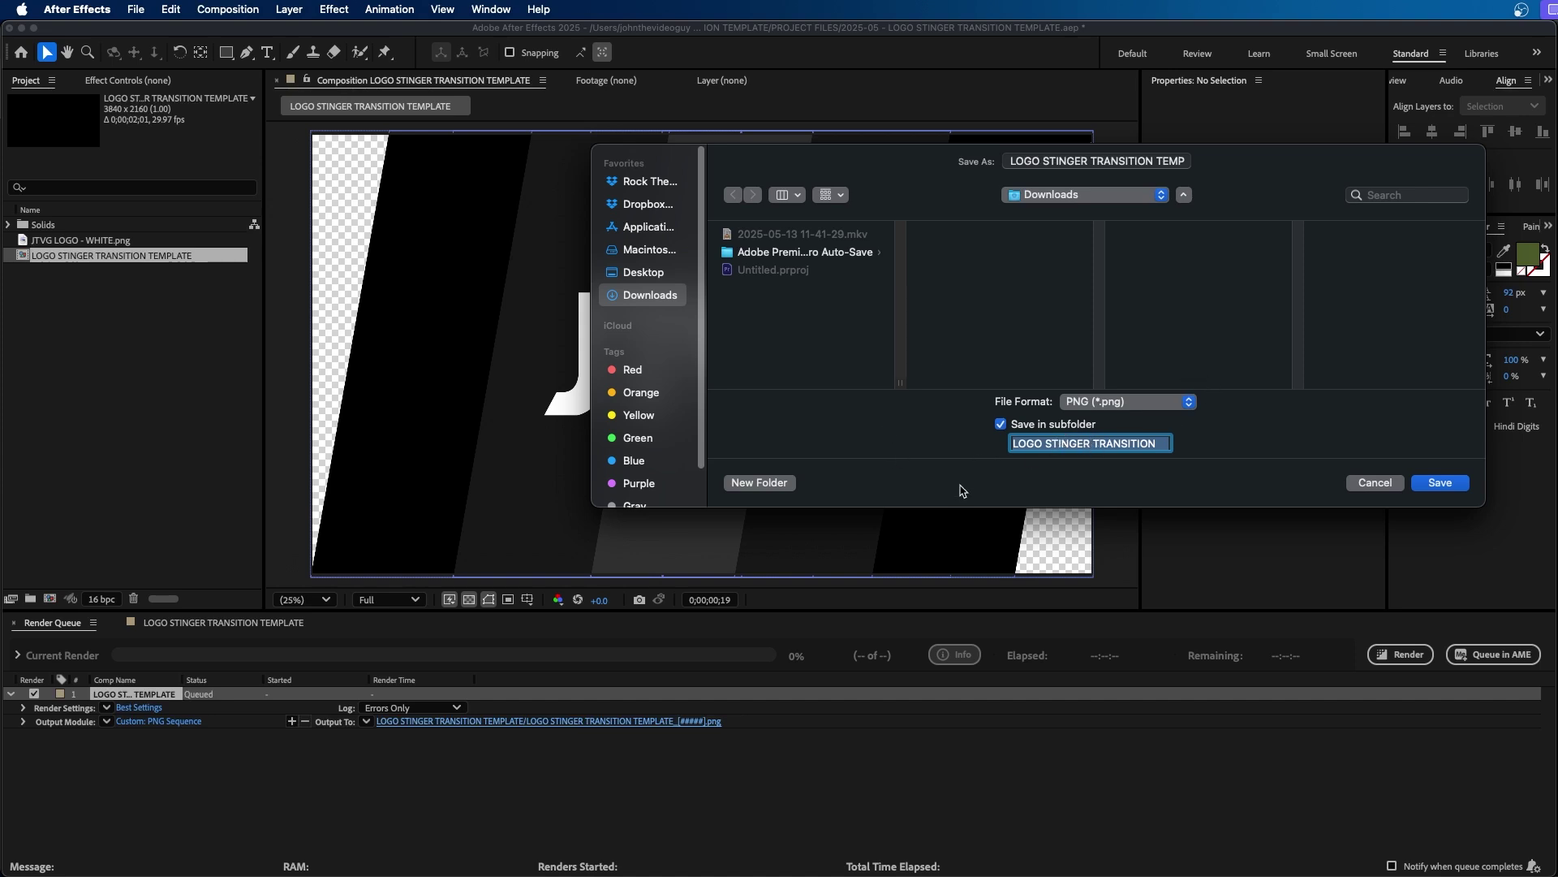
pyautogui.click(1049, 445)
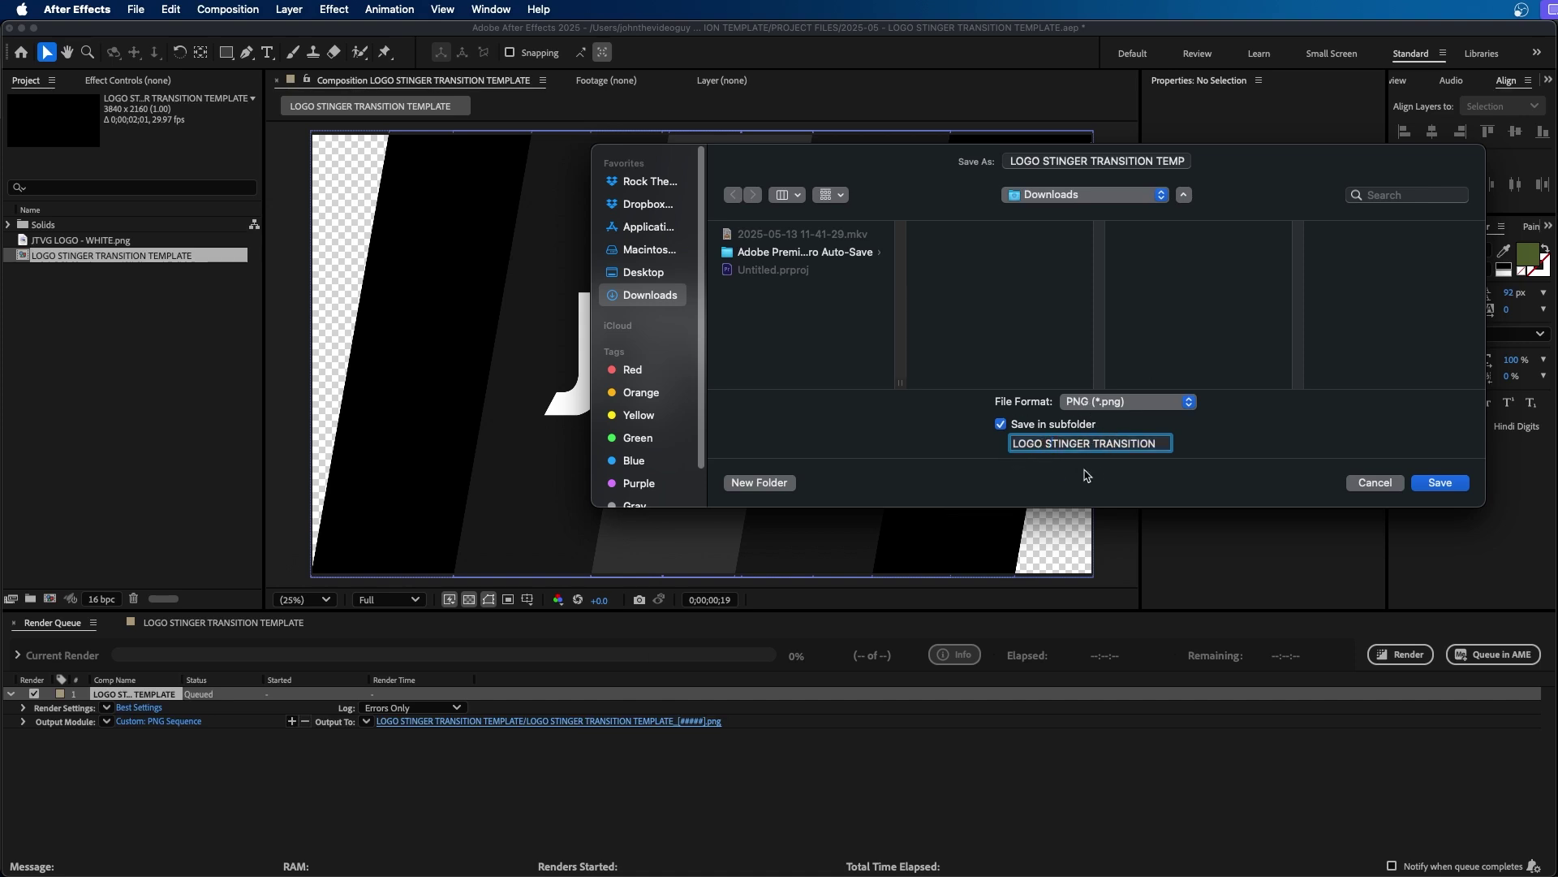
# Check the file name and its _[#####] frame-number suffix, then save the output location.
pyautogui.click(1139, 160)
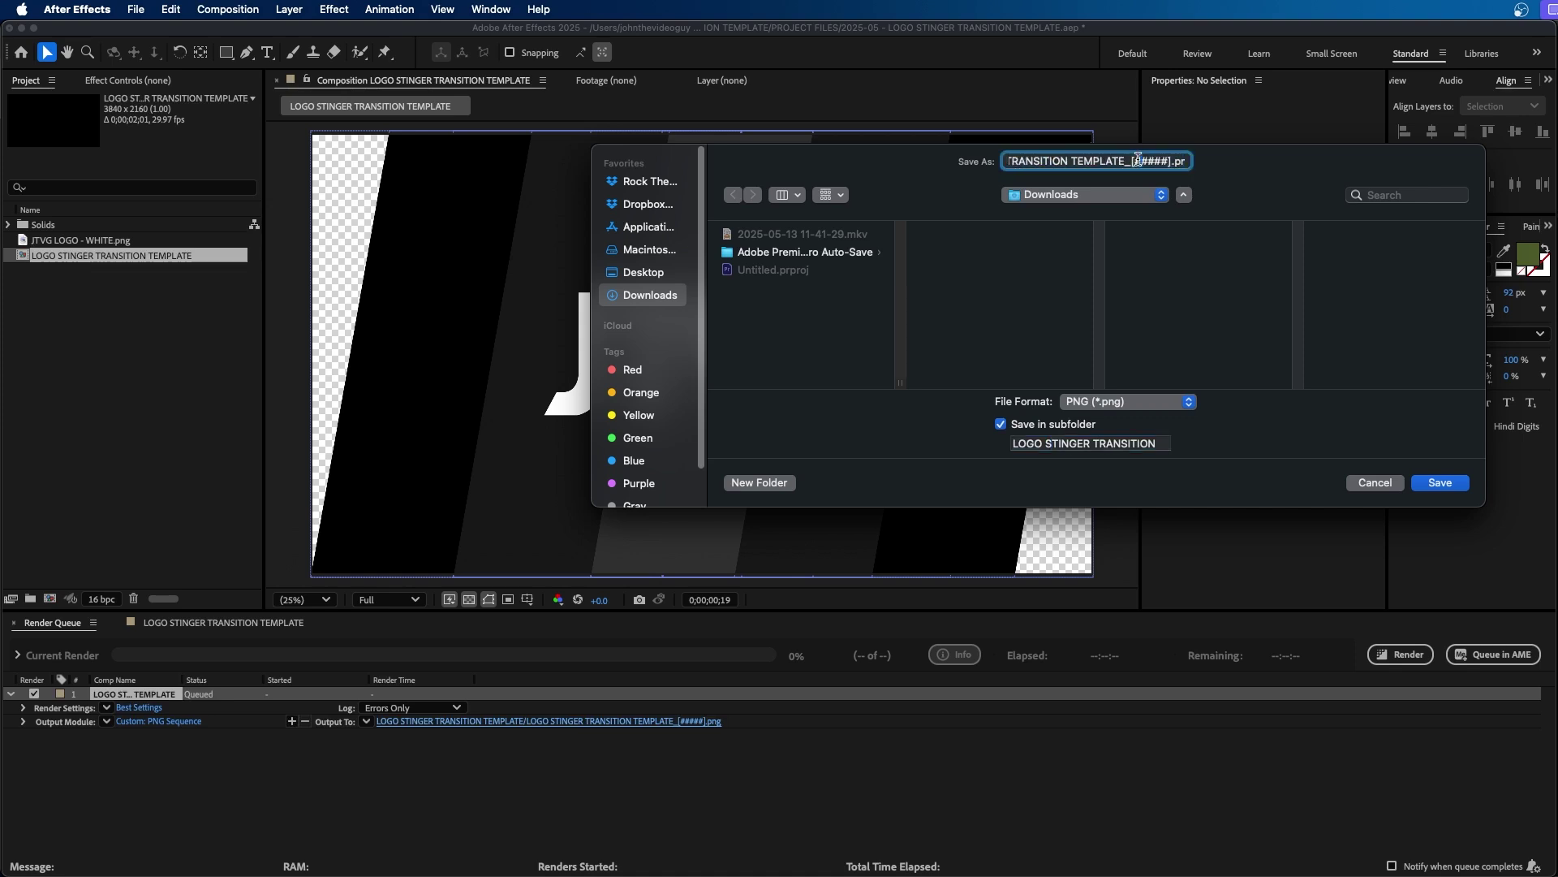
pyautogui.moveTo(1124, 160); pyautogui.dragTo(1172, 159)
pyautogui.click(1159, 160)
pyautogui.moveTo(1125, 160); pyautogui.dragTo(987, 153)
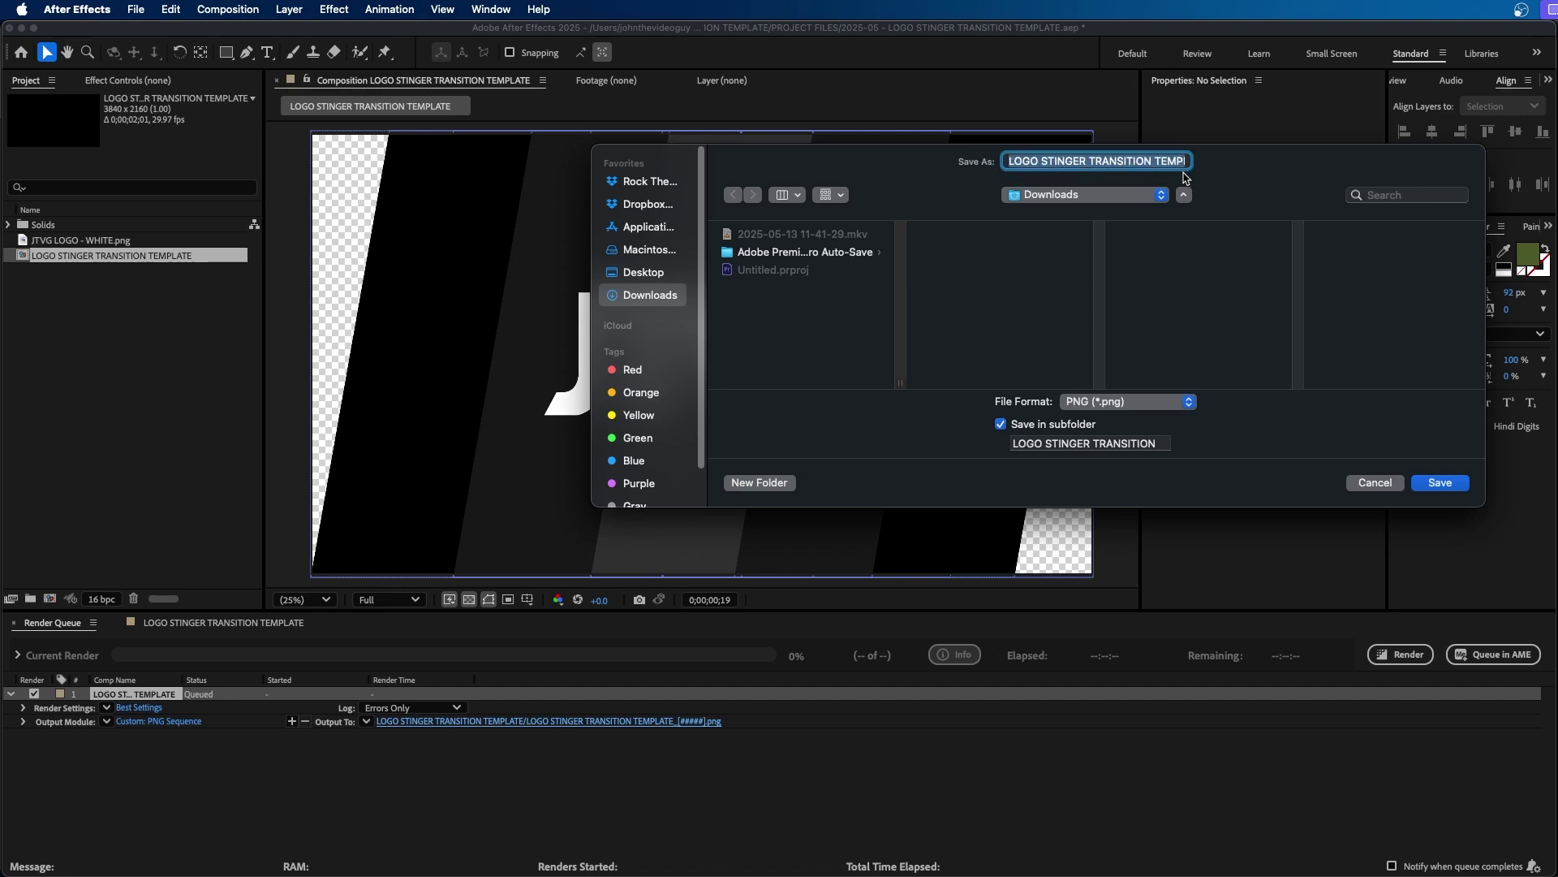
pyautogui.click(1439, 484)
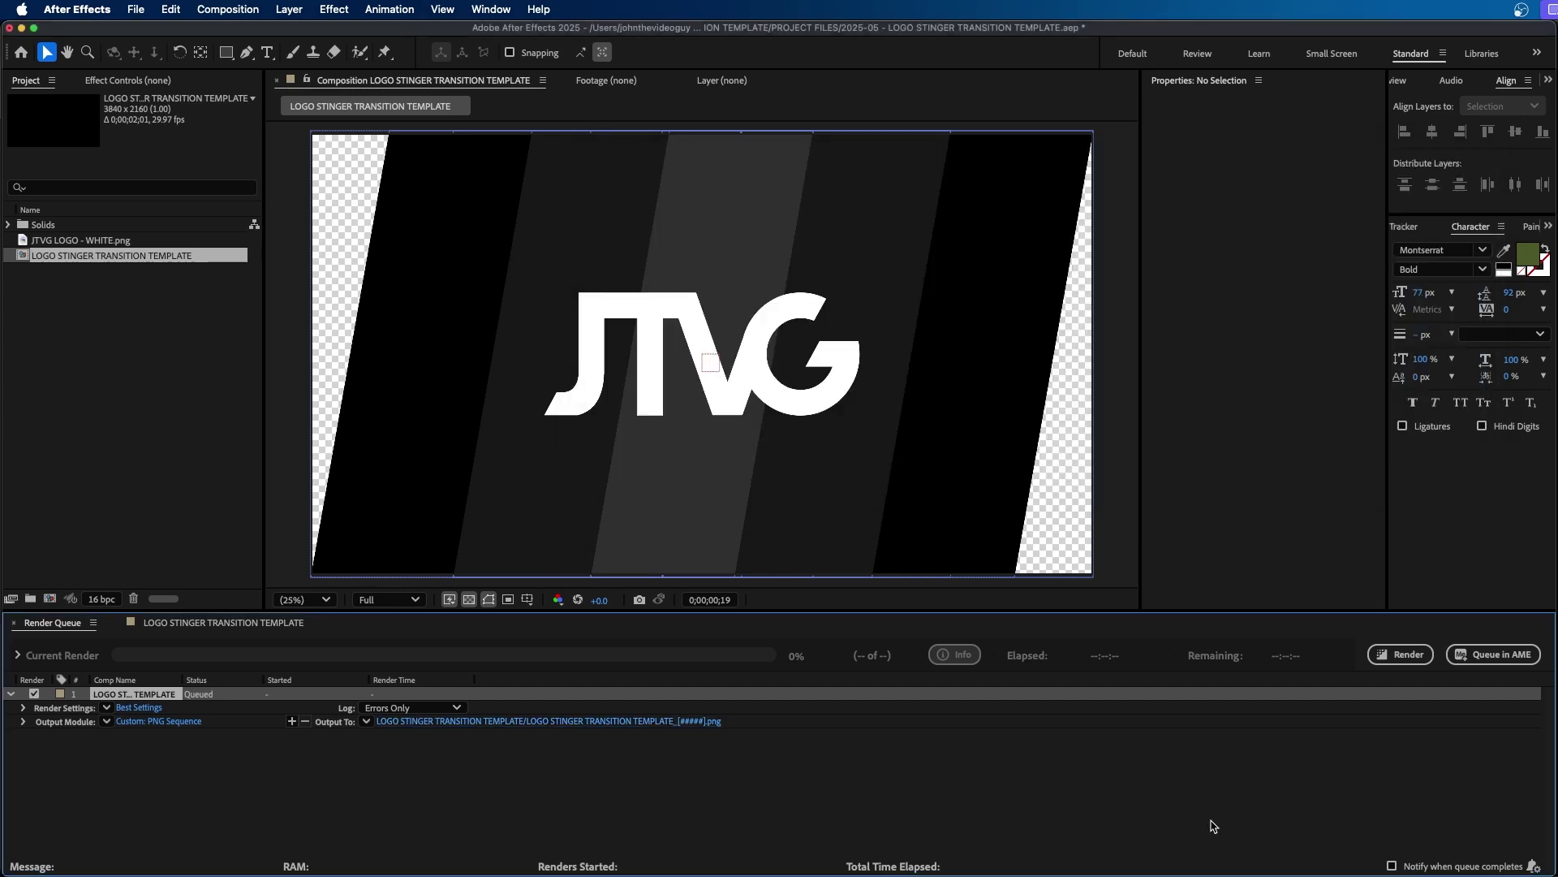
# Start rendering the queued stinger to the PNG sequence.
pyautogui.click(1396, 655)
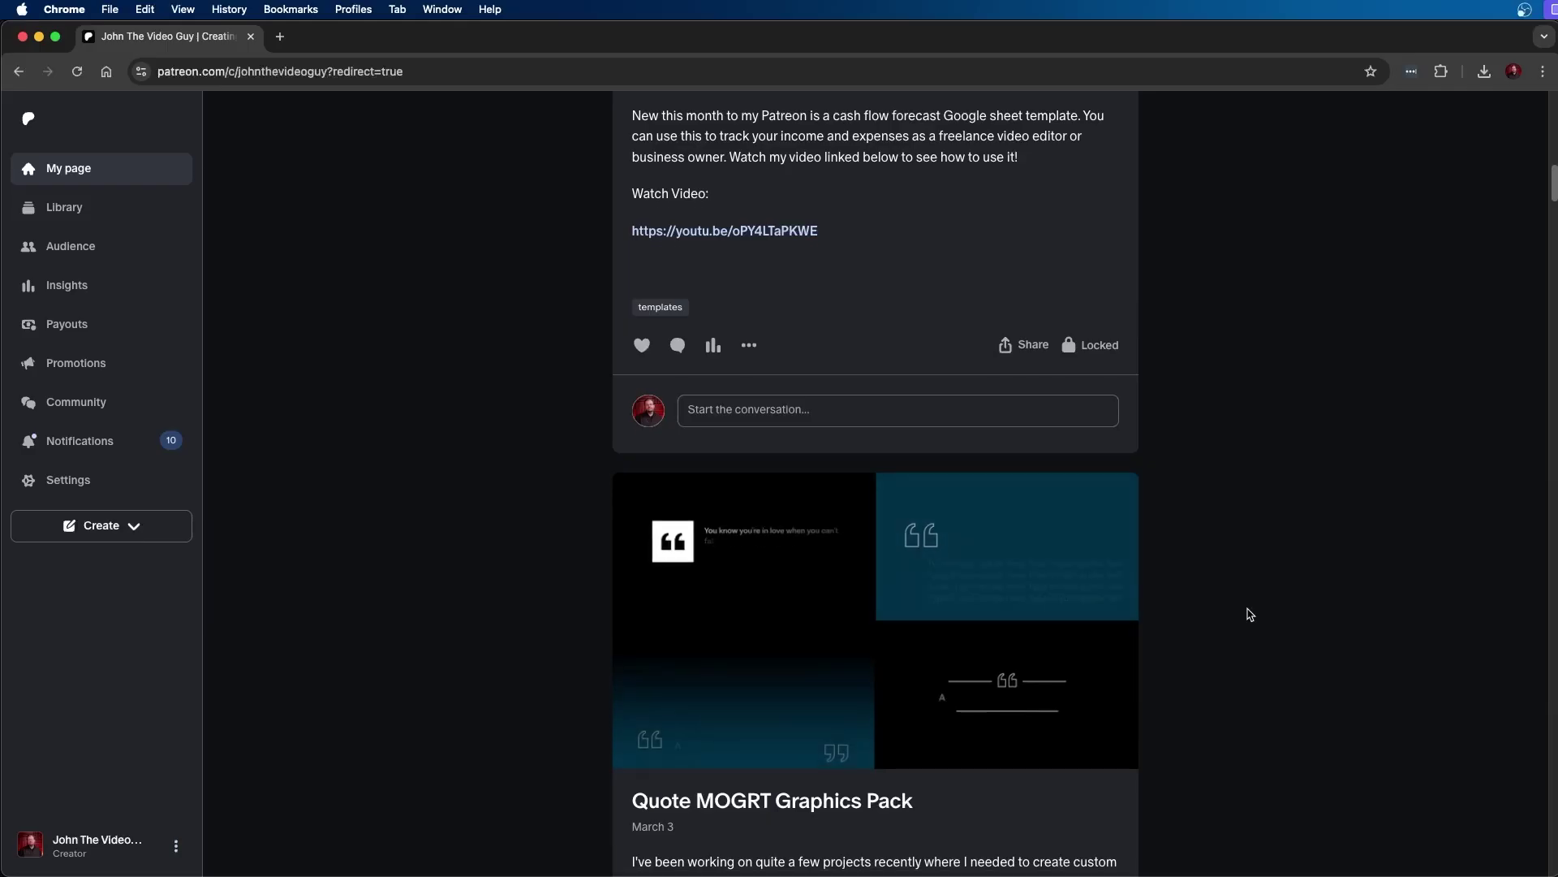
pyautogui.scroll(-3, 1266, 621)
pyautogui.scroll(-15, 1293, 621)
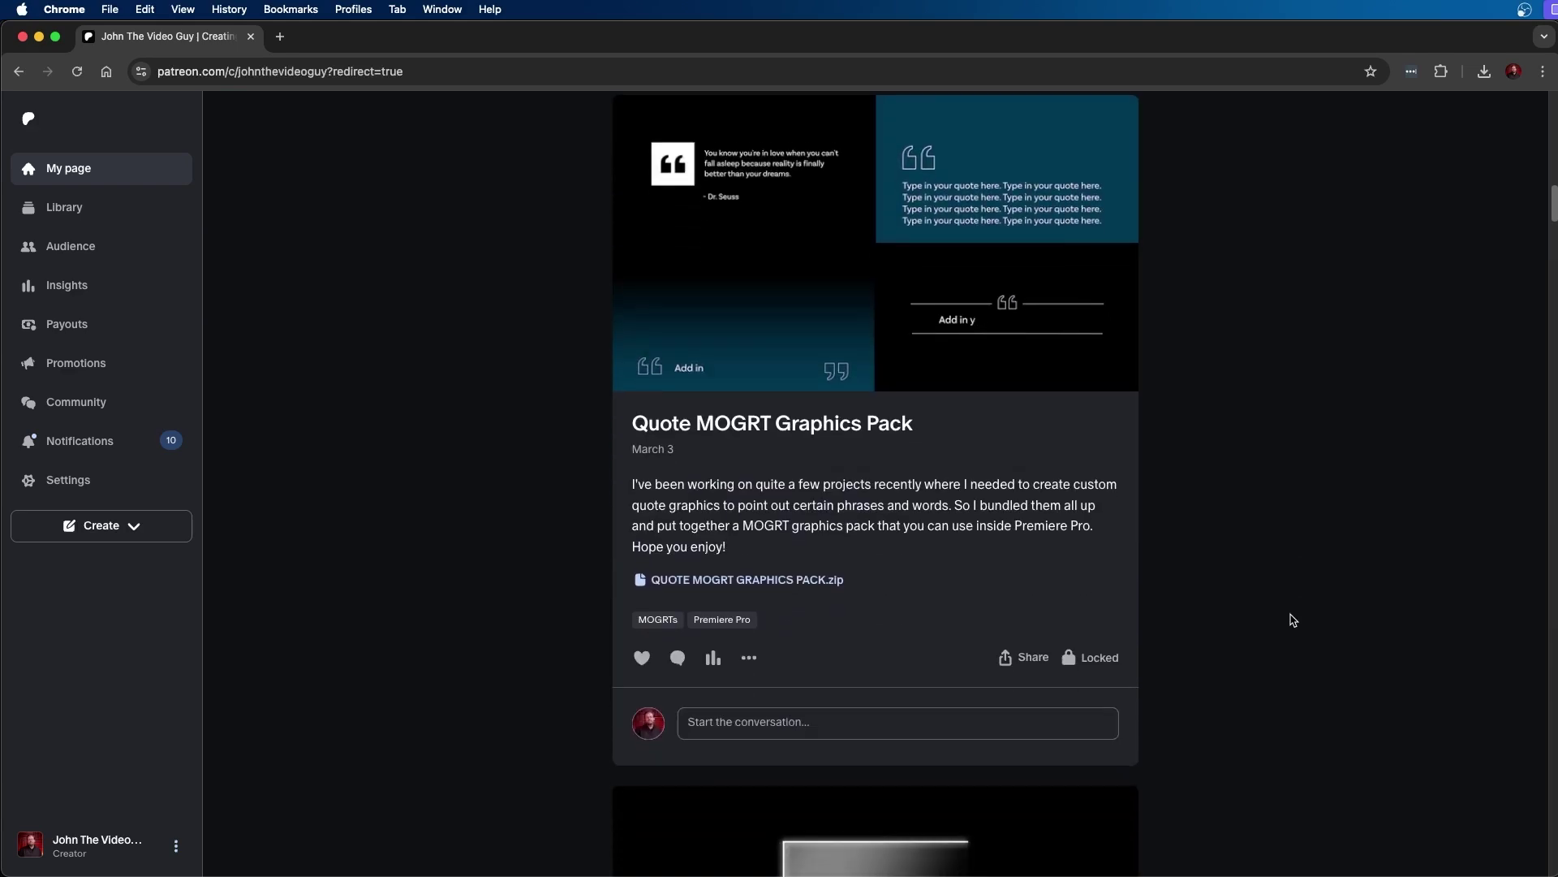
pyautogui.scroll(-20, 1293, 621)
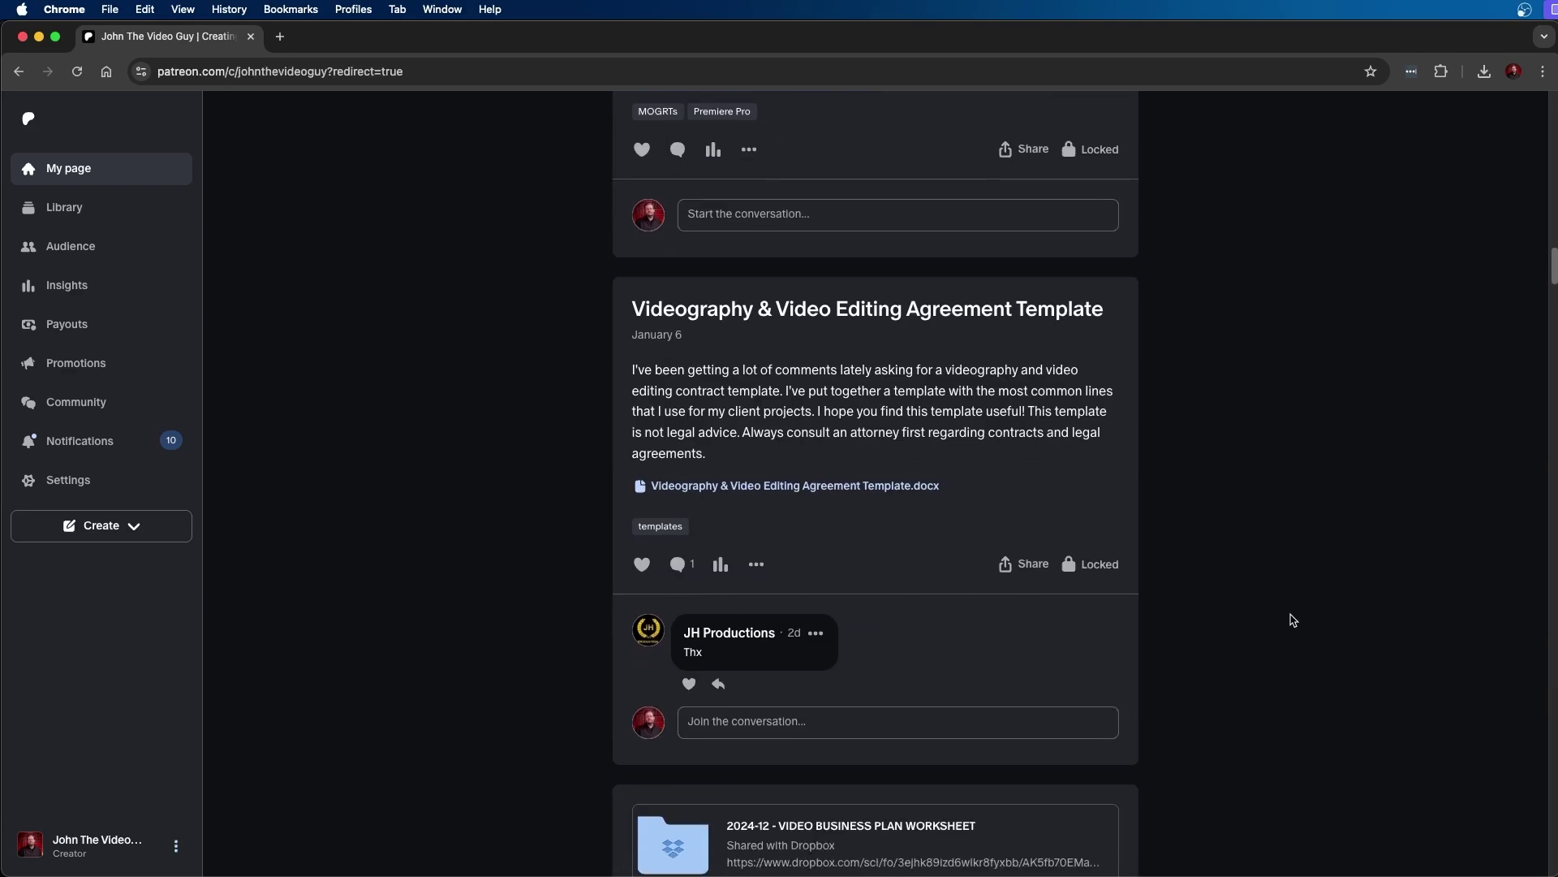
pyautogui.scroll(-15, 1293, 621)
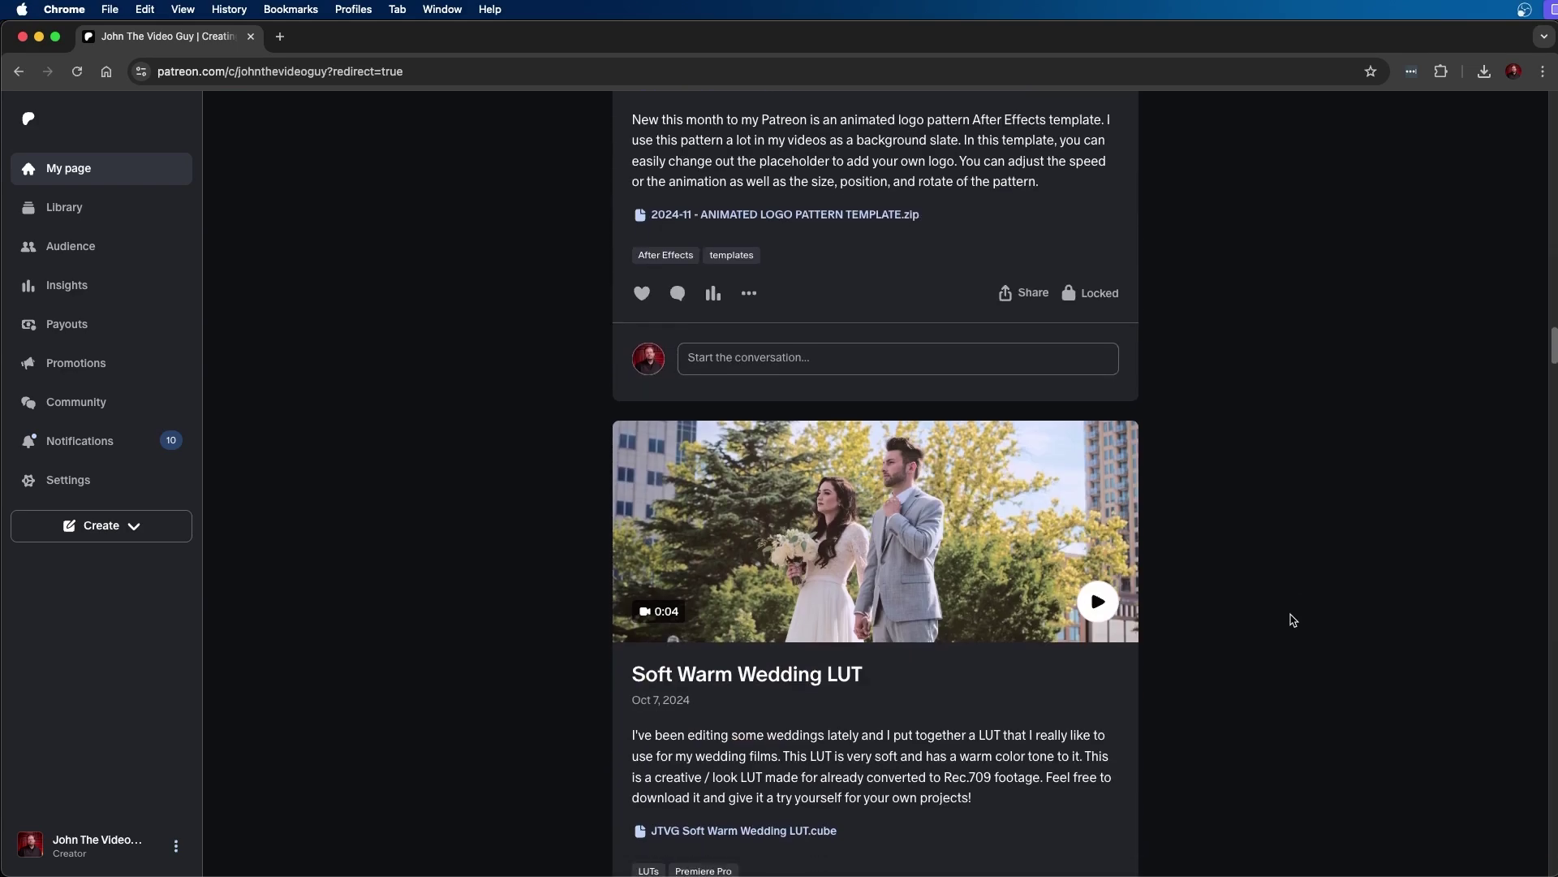
pyautogui.scroll(-3, 1293, 621)
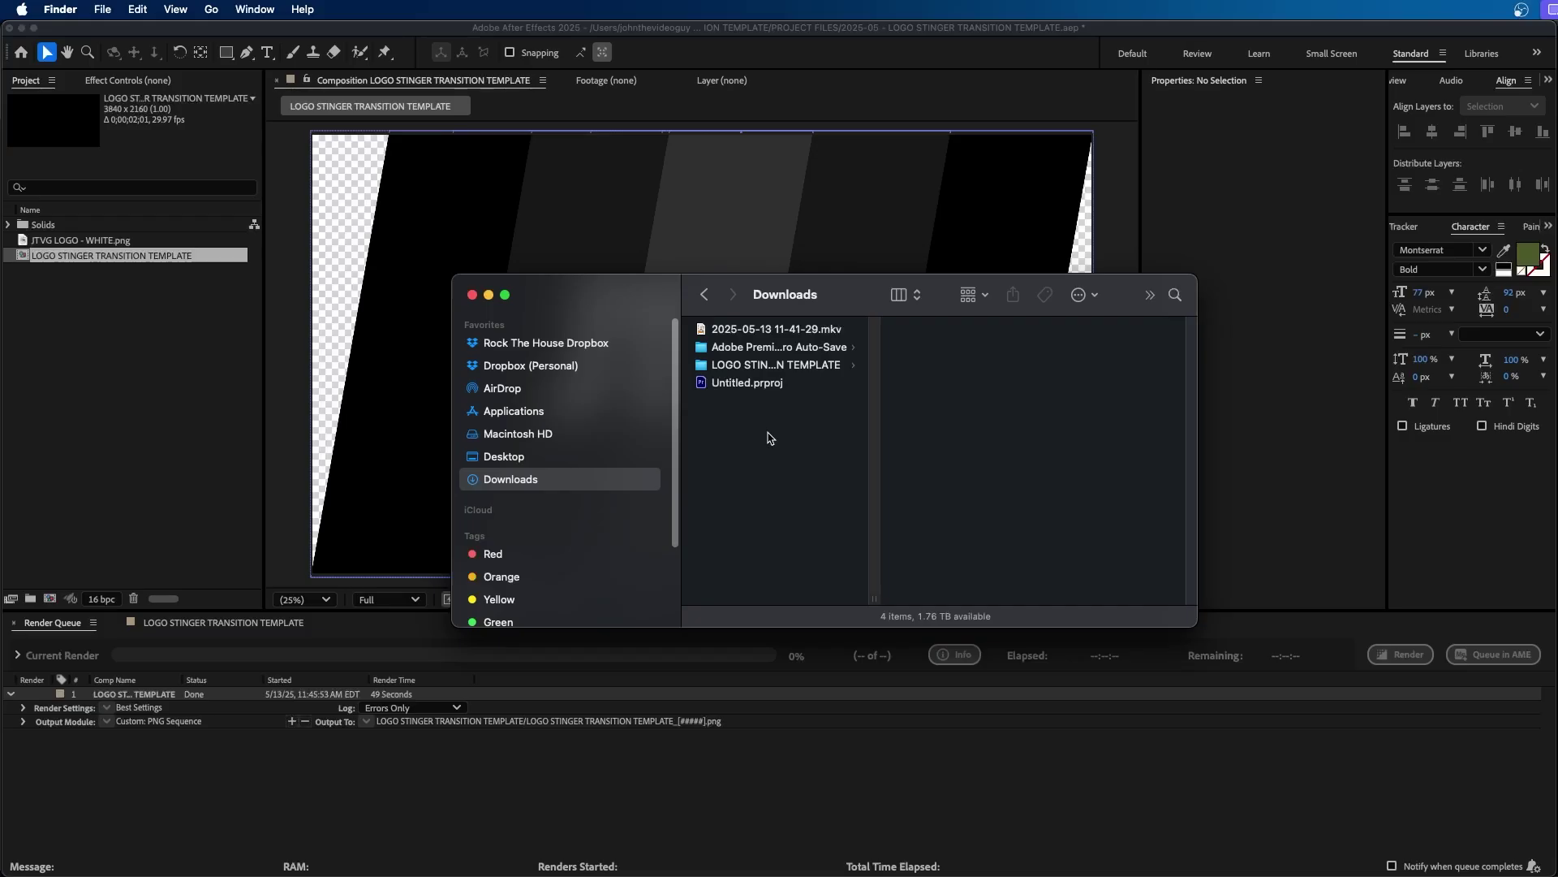
# Open the render folder and Quick Look through the first rendered PNG frames.
pyautogui.click(772, 367)
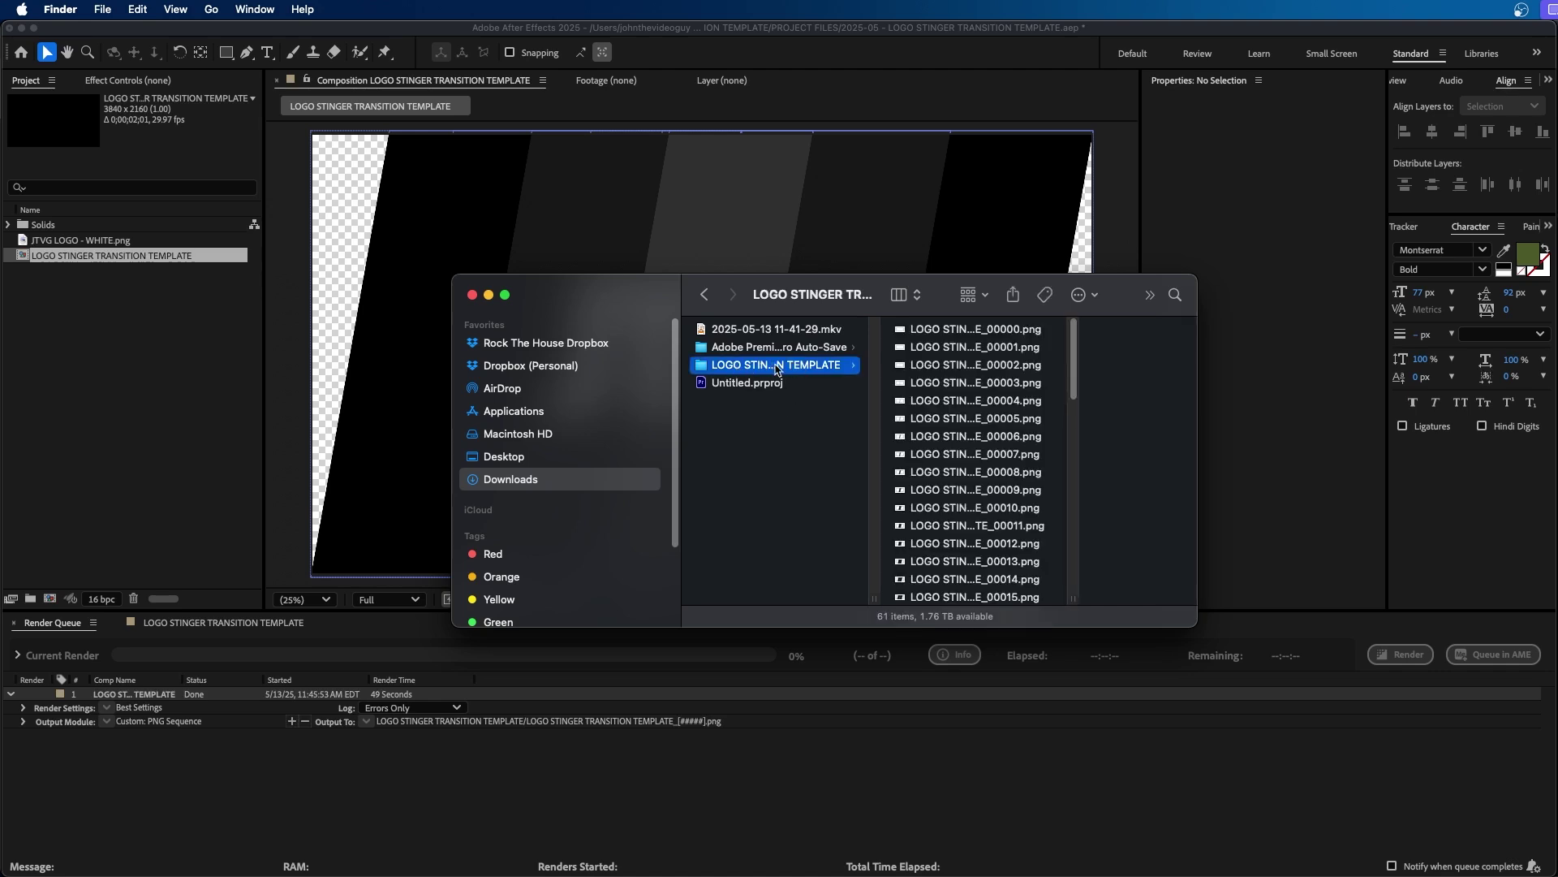
pyautogui.click(936, 328)
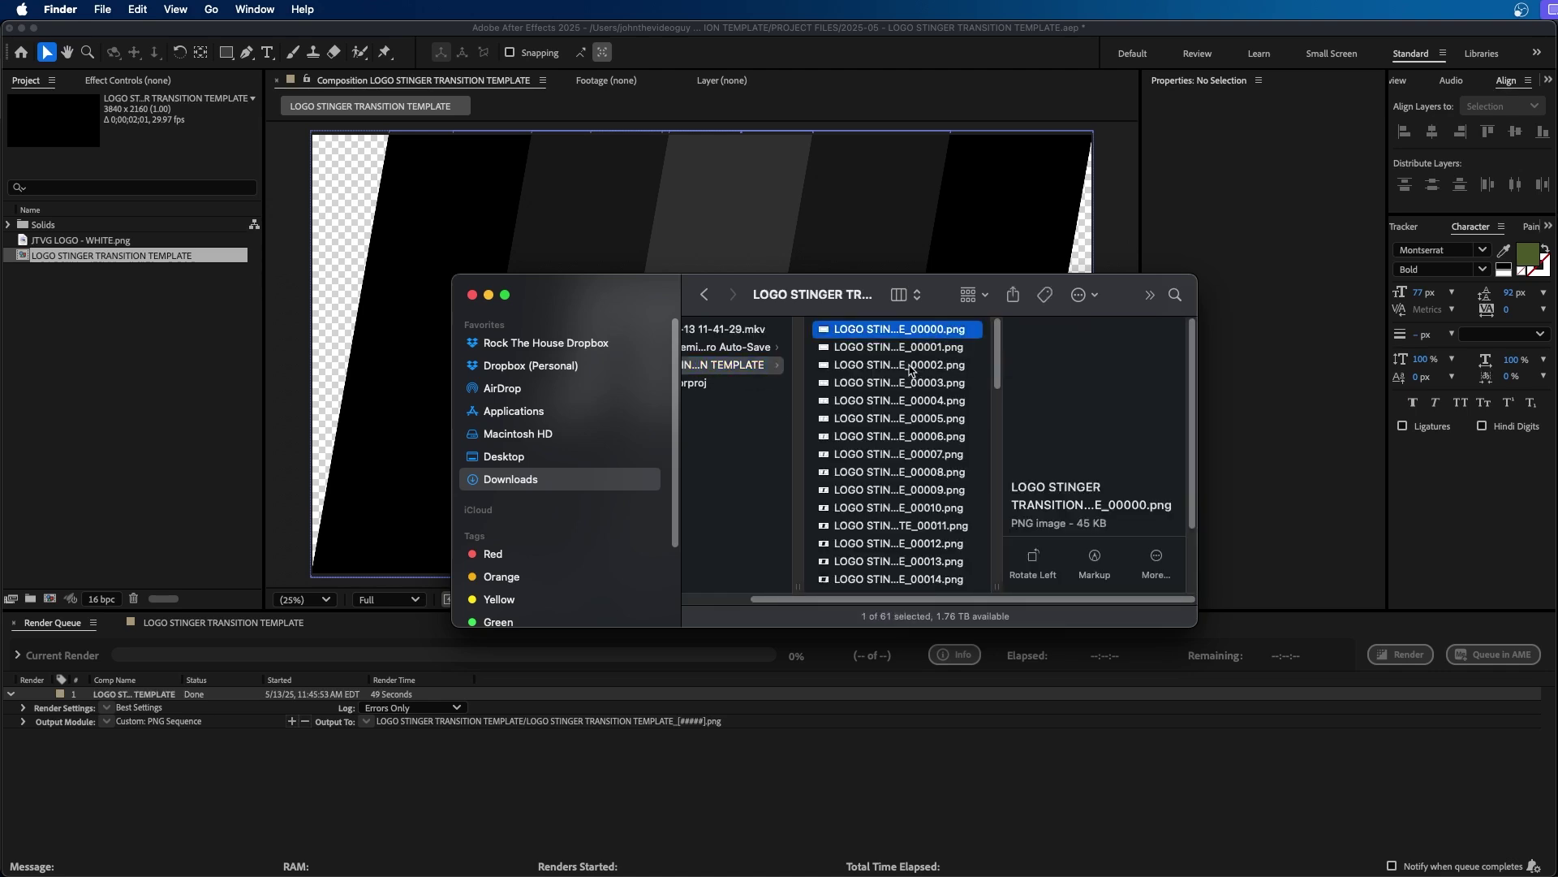
pyautogui.press('space')
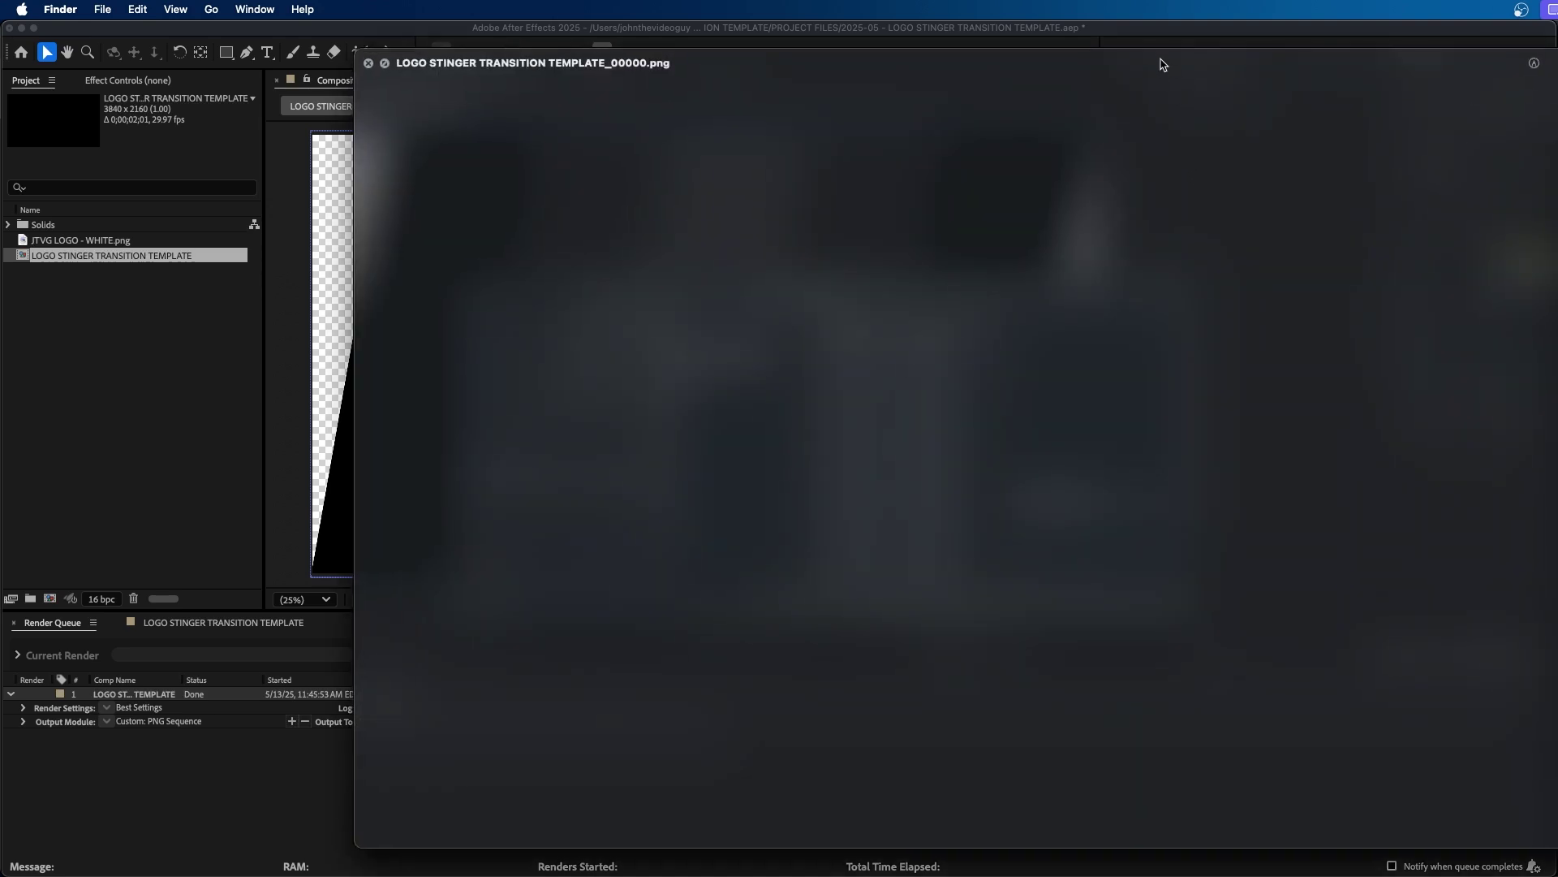
pyautogui.press('Down')
pyautogui.press('Down')
pyautogui.press('Down')
pyautogui.press('Down')
pyautogui.press('Down')
pyautogui.press('Down')
pyautogui.press('Down')
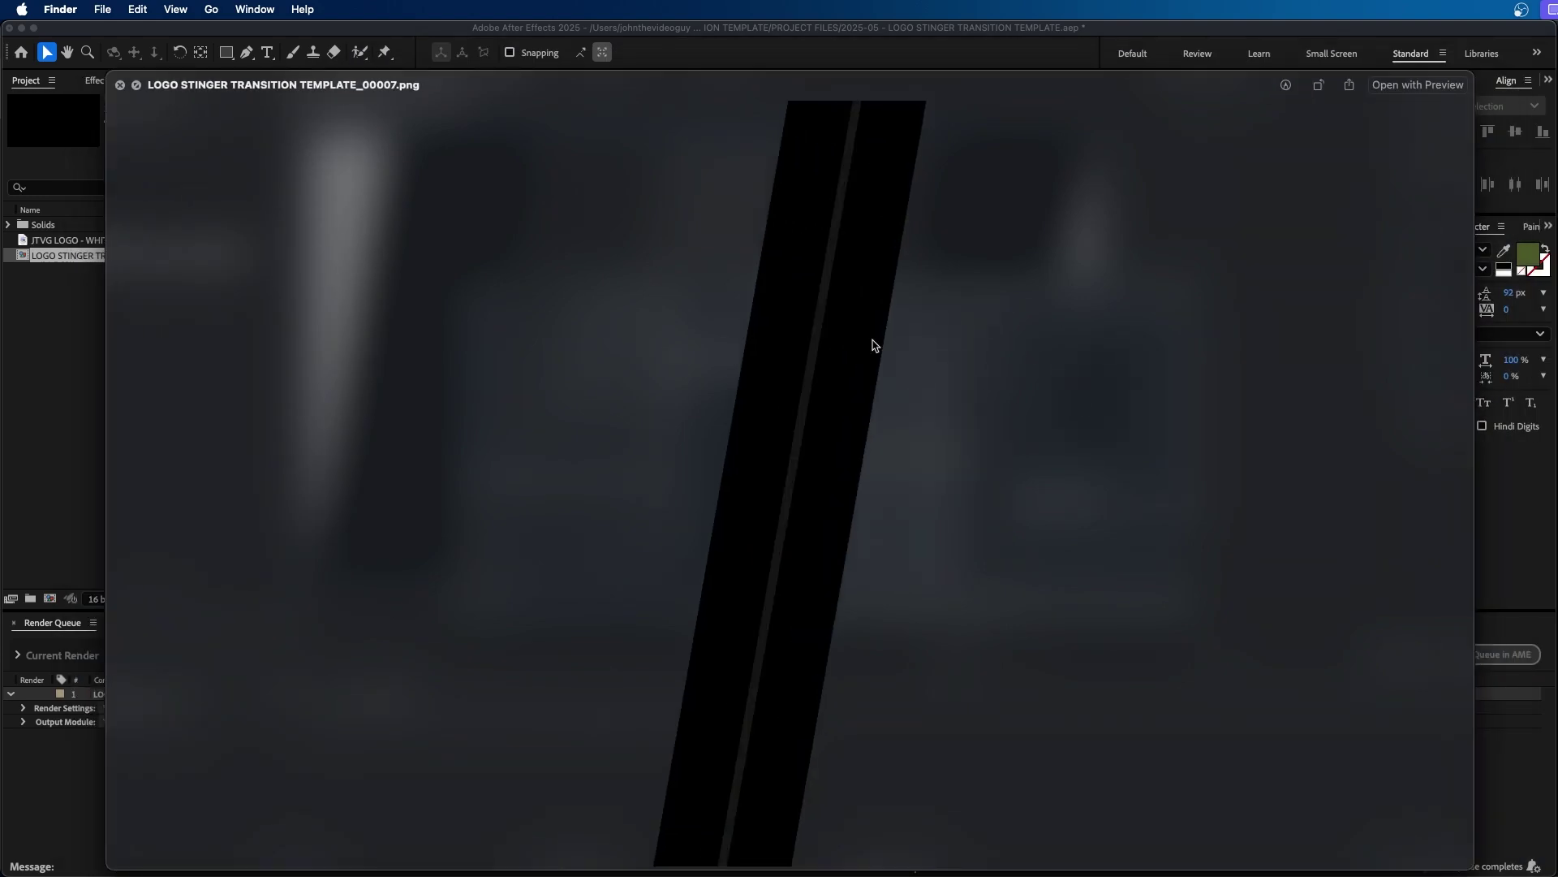
pyautogui.press('Down')
pyautogui.press('Down')
pyautogui.press('Down')
pyautogui.press('Down')
pyautogui.press('Down')
pyautogui.press('Down')
pyautogui.press('Down')
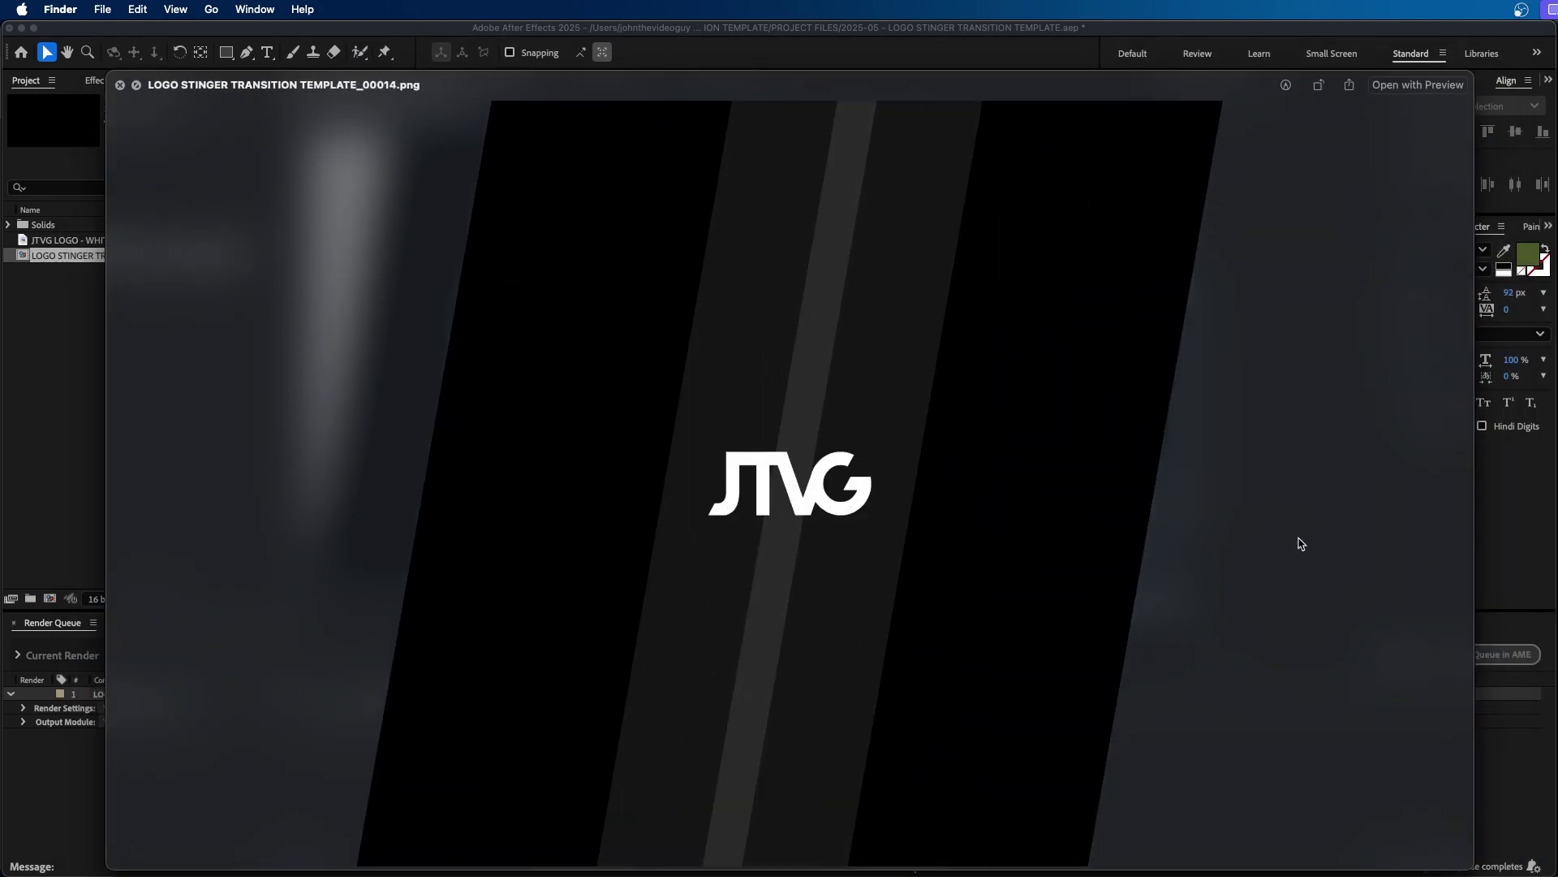
pyautogui.press('Down')
pyautogui.press('Down')
pyautogui.press('Down')
pyautogui.press('Down')
pyautogui.press('Down')
pyautogui.press('Down')
pyautogui.press('space')
# Inspect frames 00050 and 00054, reselect frame 00000, and return to After Effects.
pyautogui.scroll(-3, 879, 493)
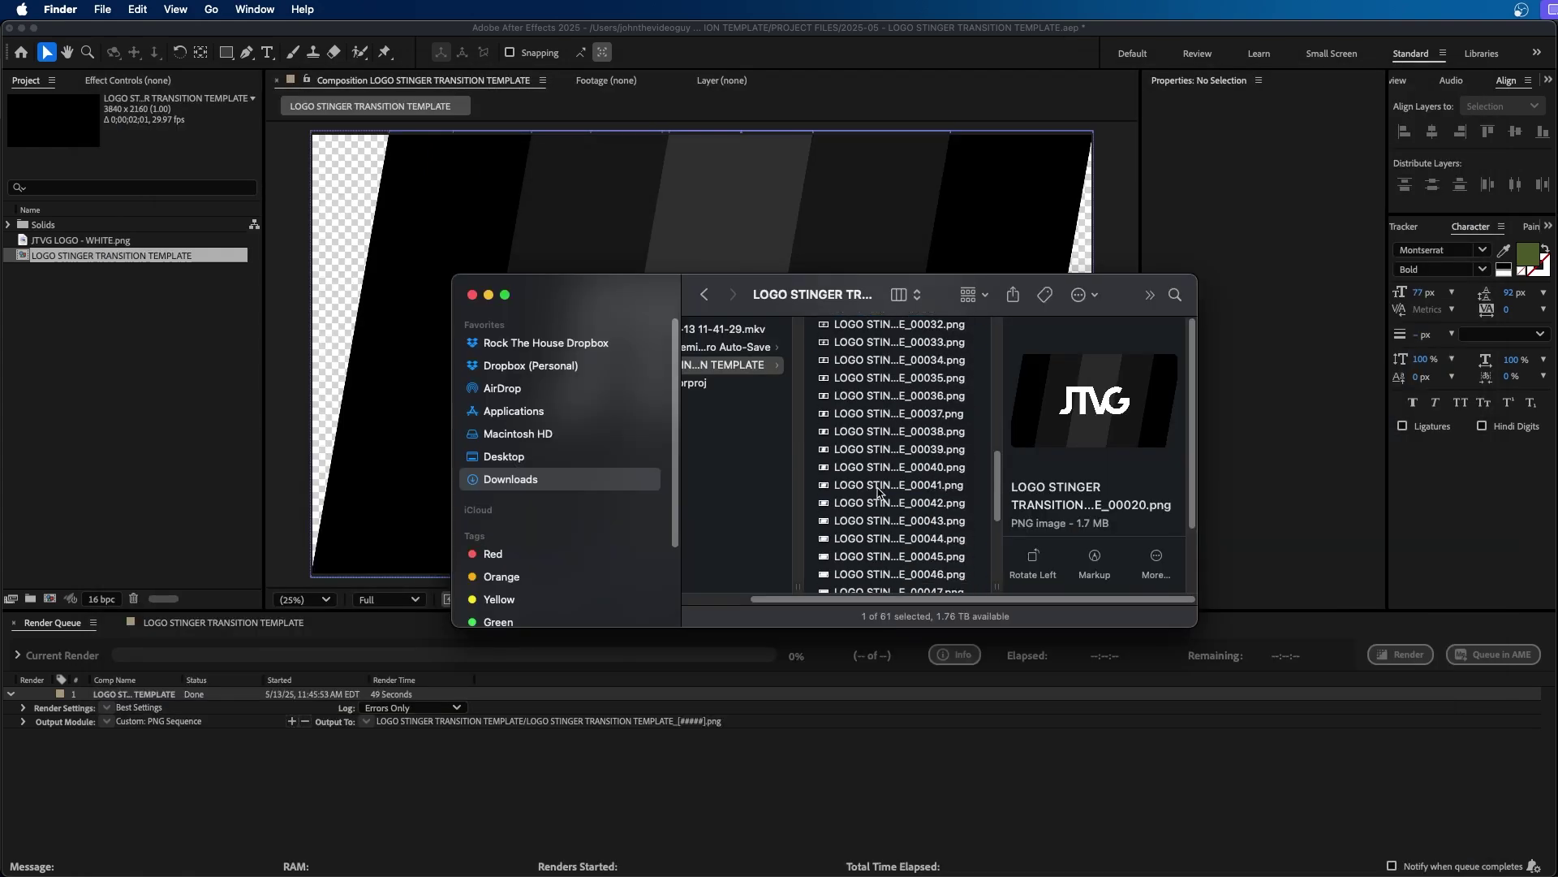
pyautogui.scroll(-3, 879, 492)
pyautogui.click(884, 495)
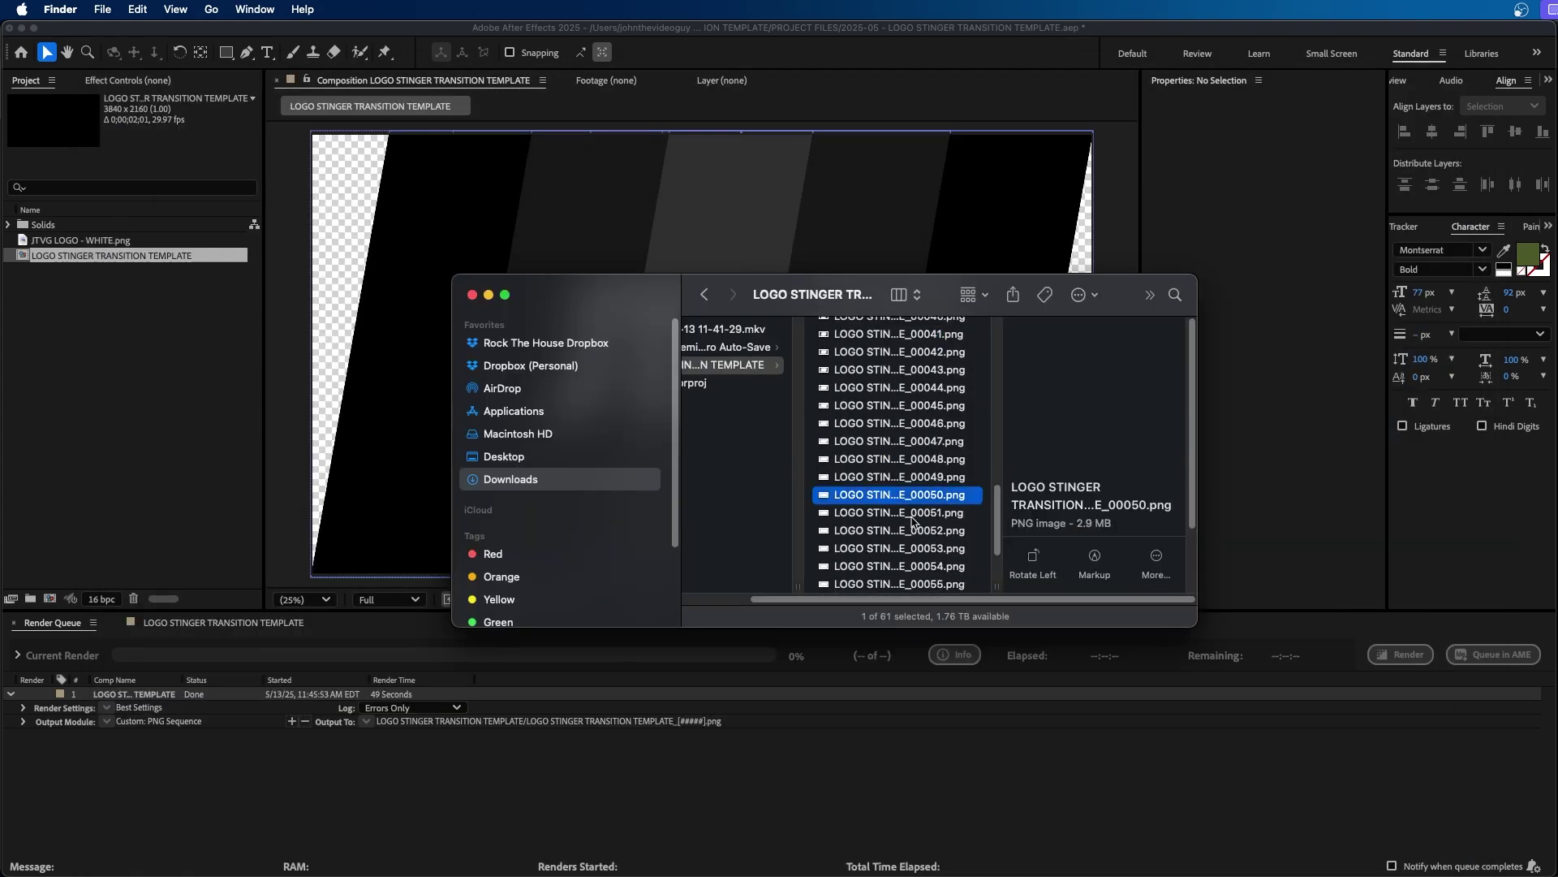
pyautogui.scroll(10, 903, 451)
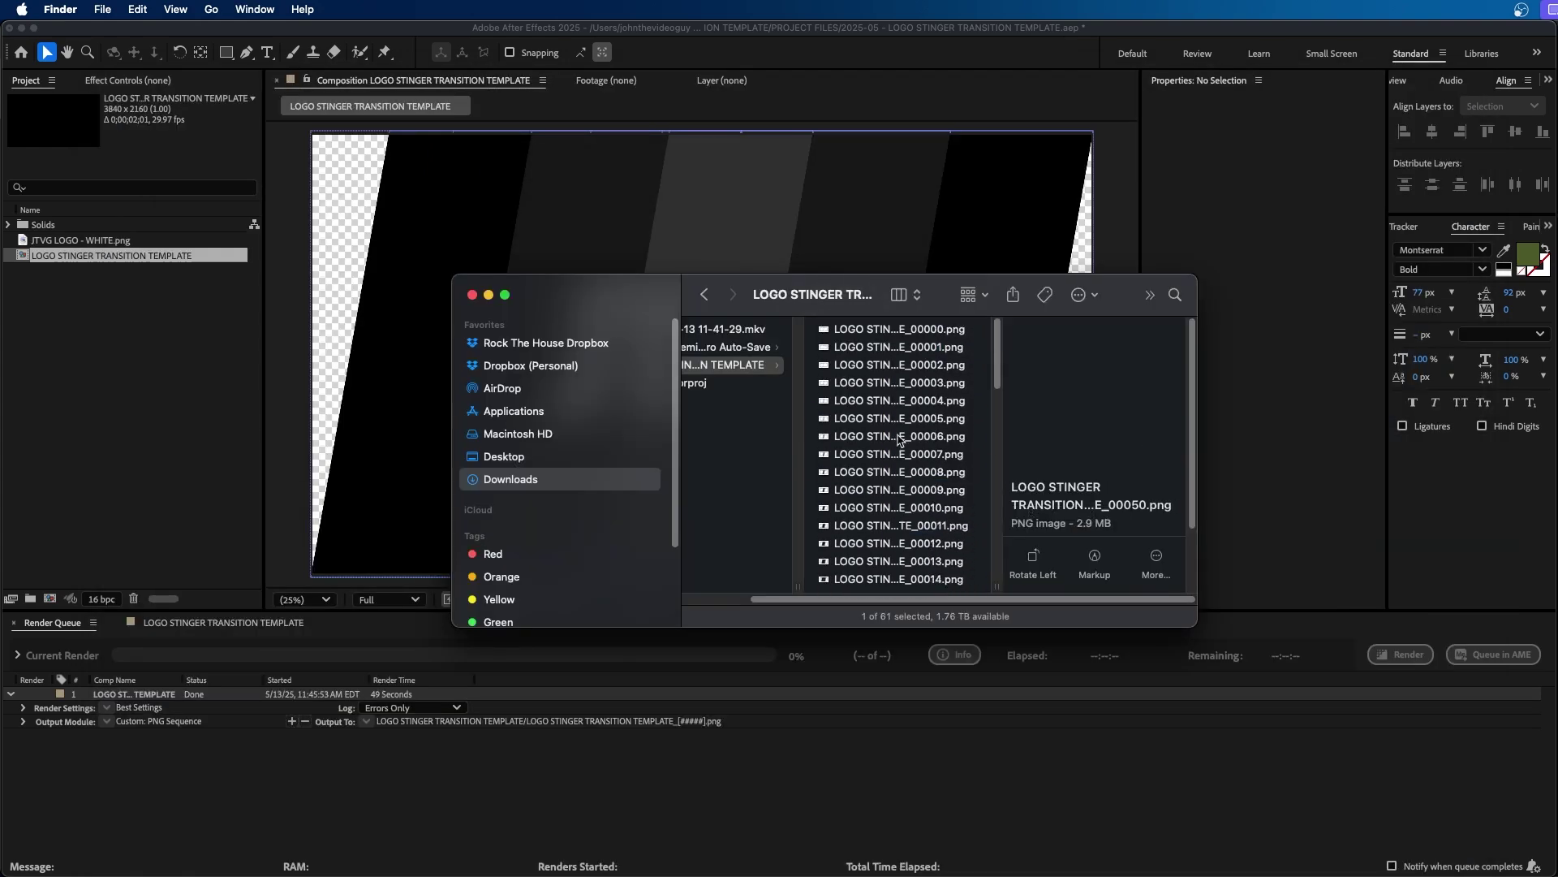
pyautogui.scroll(-10, 893, 461)
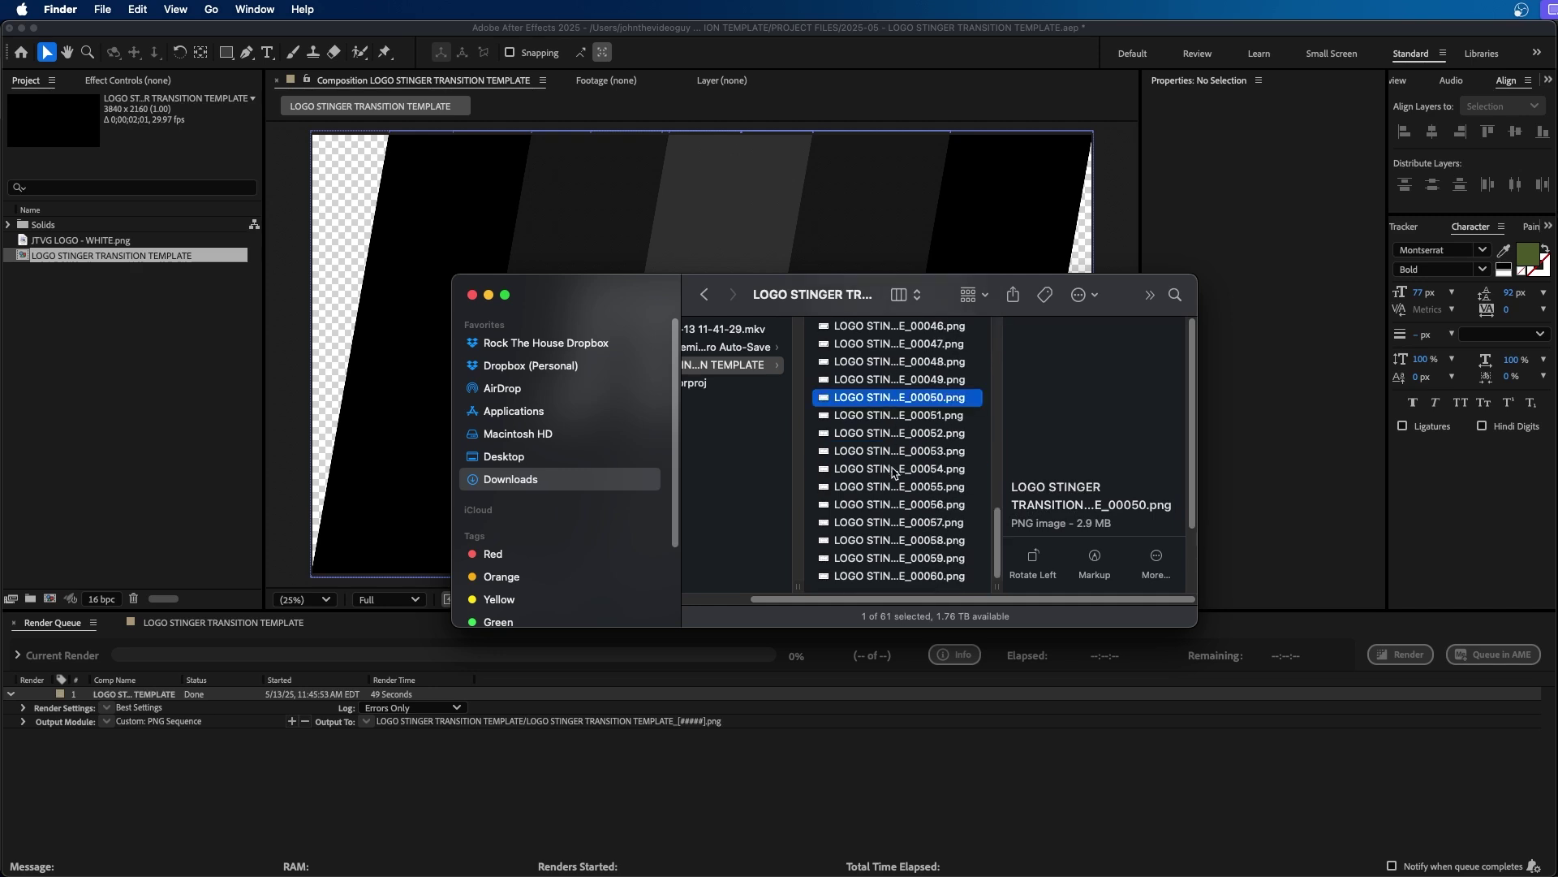
pyautogui.click(876, 468)
pyautogui.scroll(10, 876, 467)
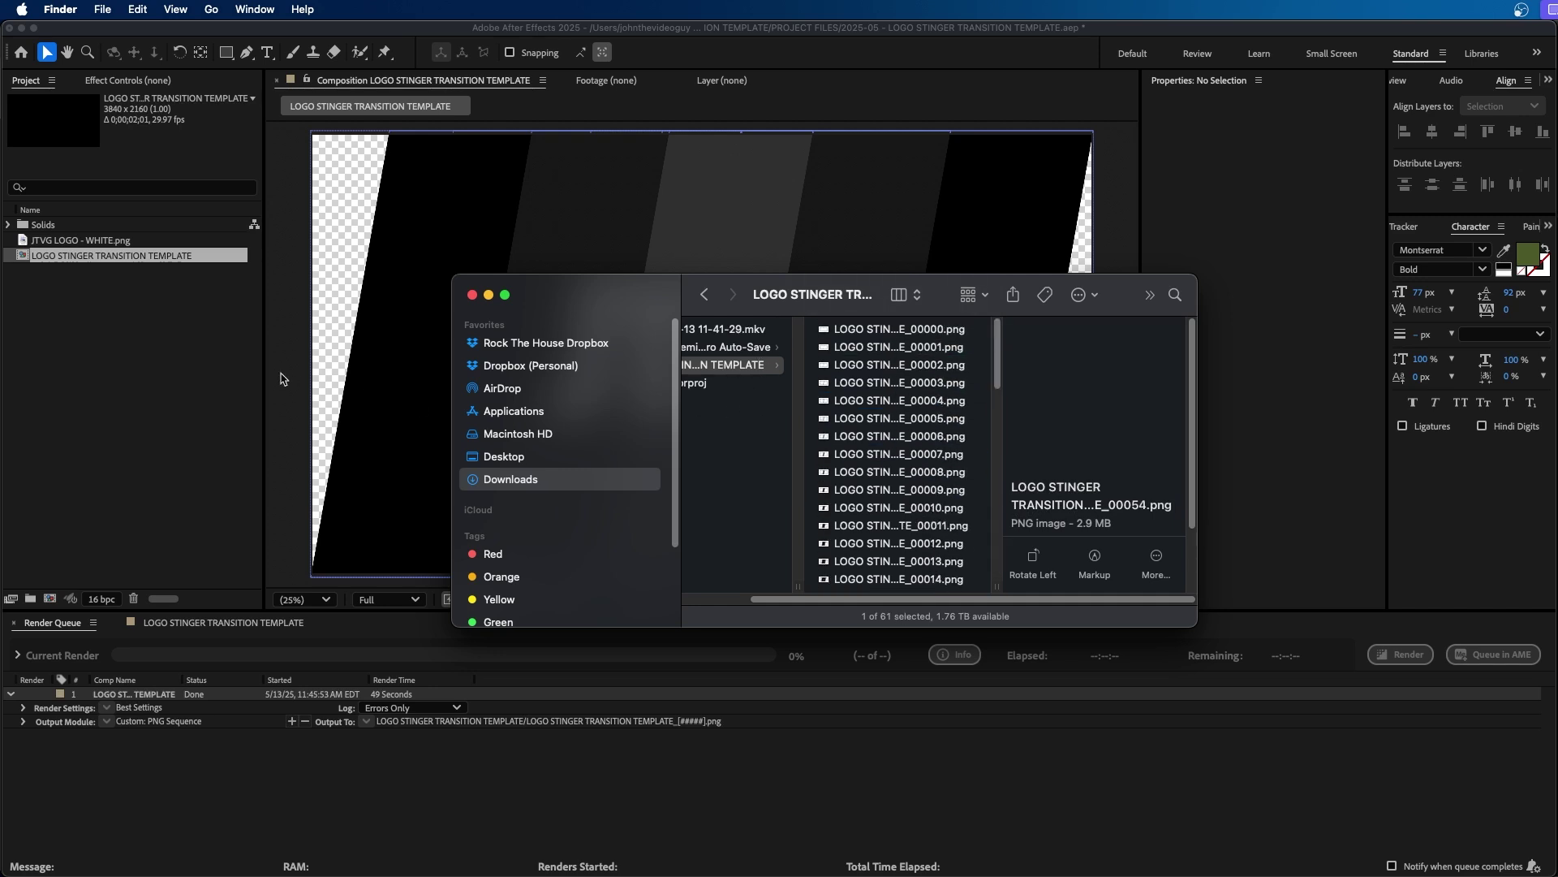
pyautogui.click(901, 332)
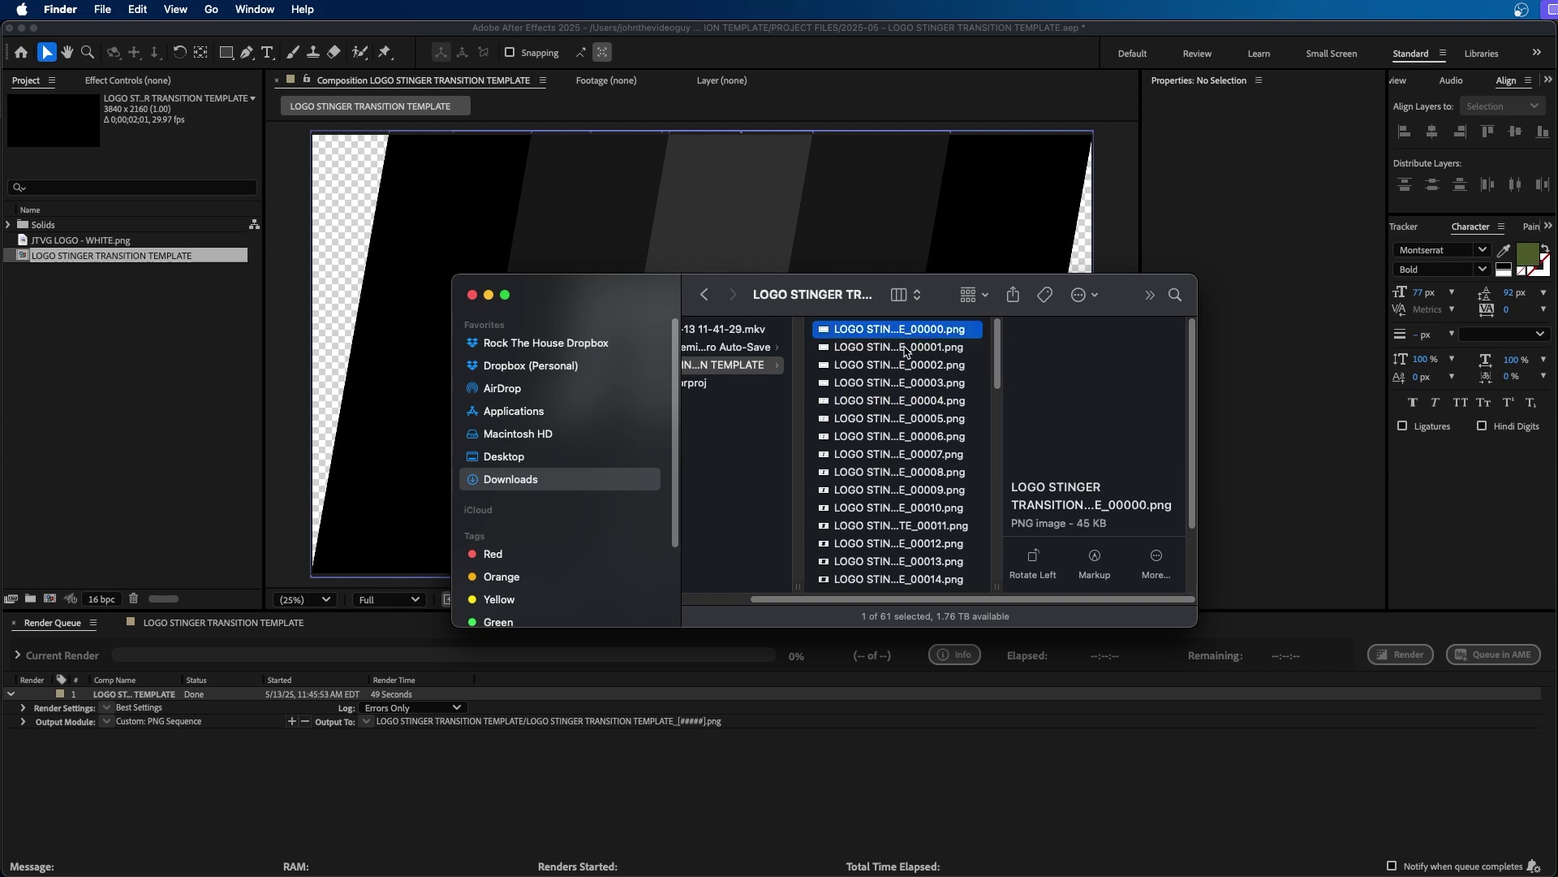
pyautogui.click(25, 354)
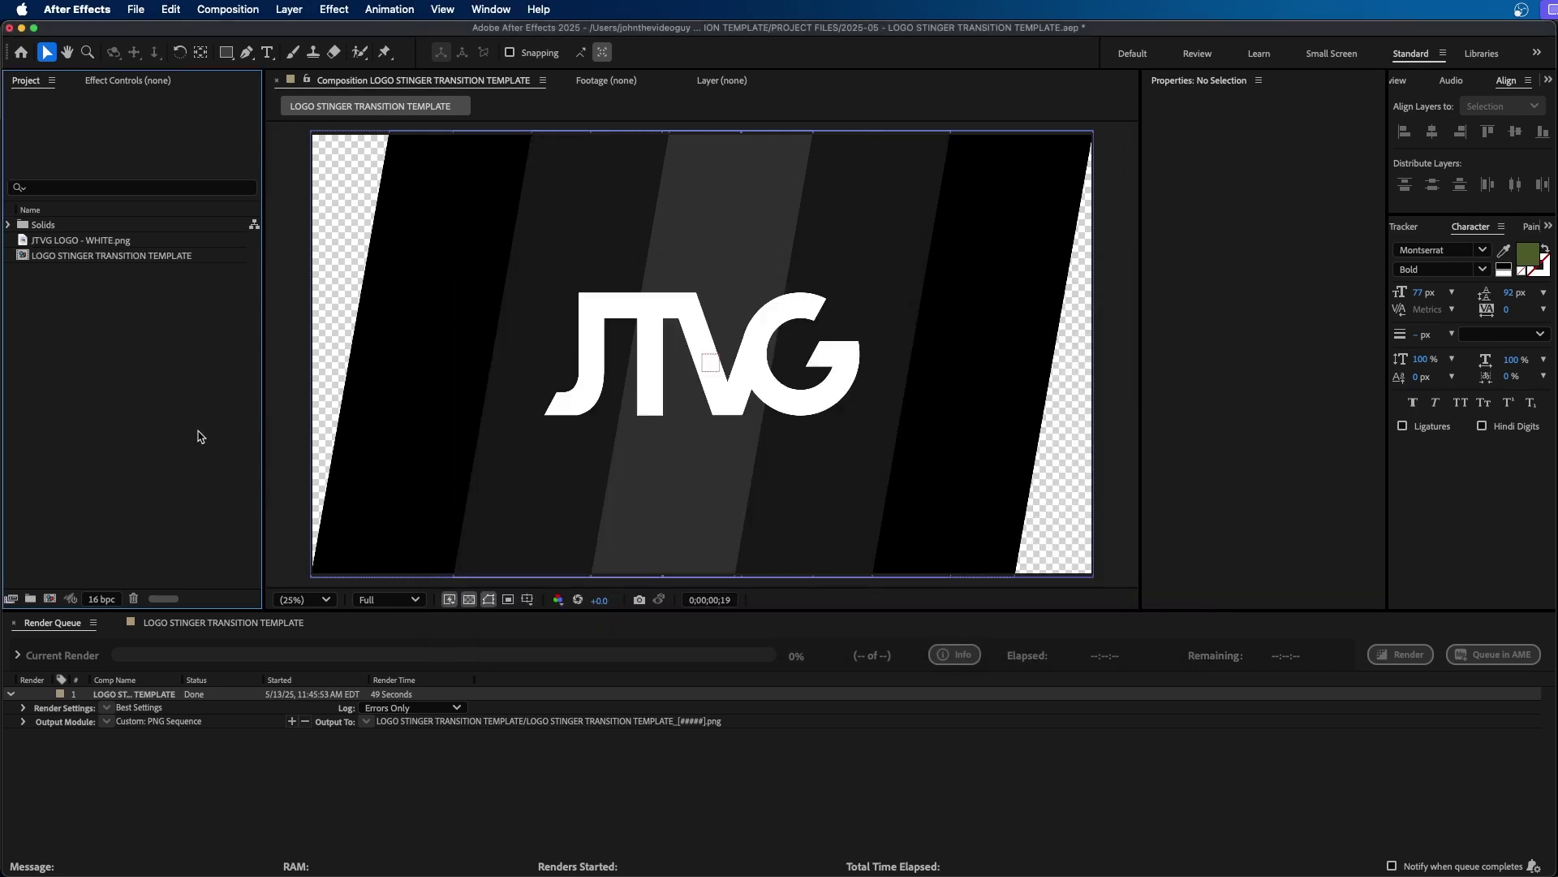
# Open the File > Import dialog and select the first rendered frame, _00000.png.
pyautogui.click(138, 12)
pyautogui.moveTo(172, 247)
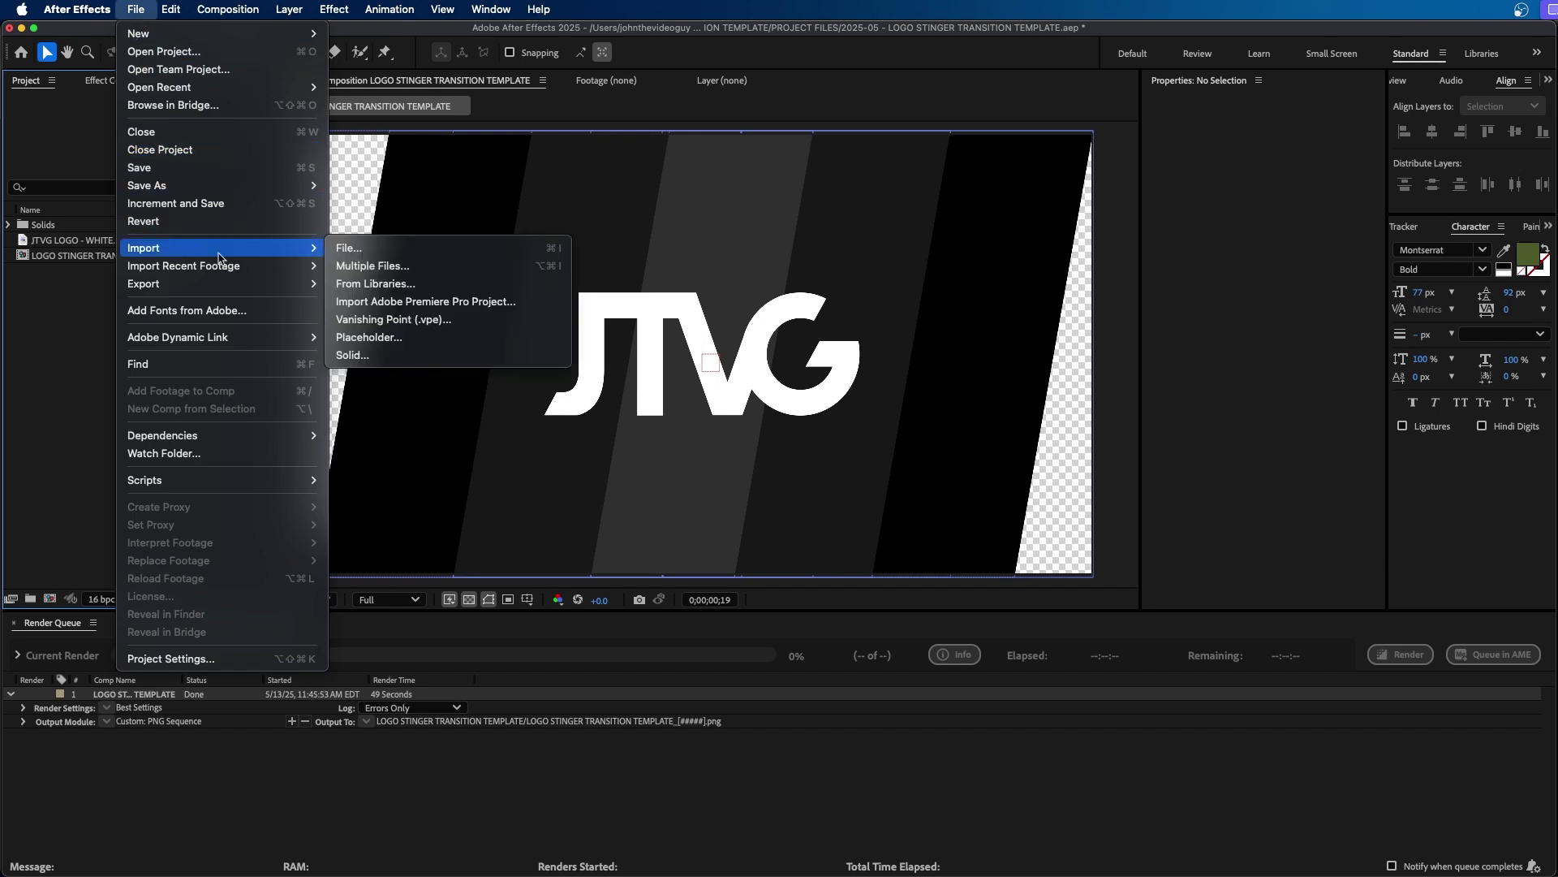
pyautogui.click(364, 248)
pyautogui.click(553, 161)
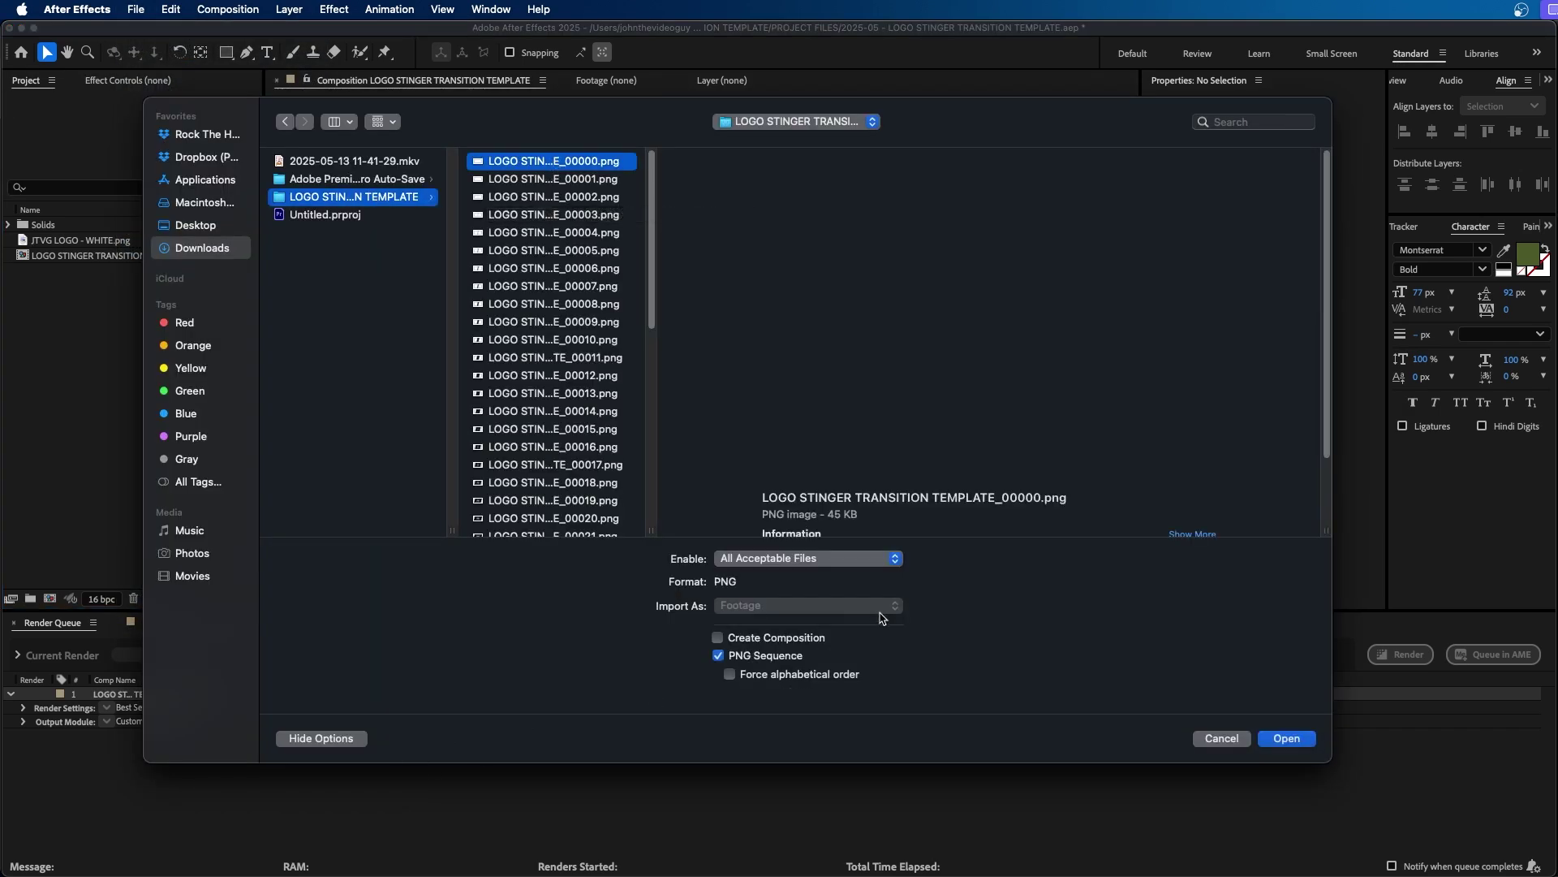
pyautogui.click(325, 740)
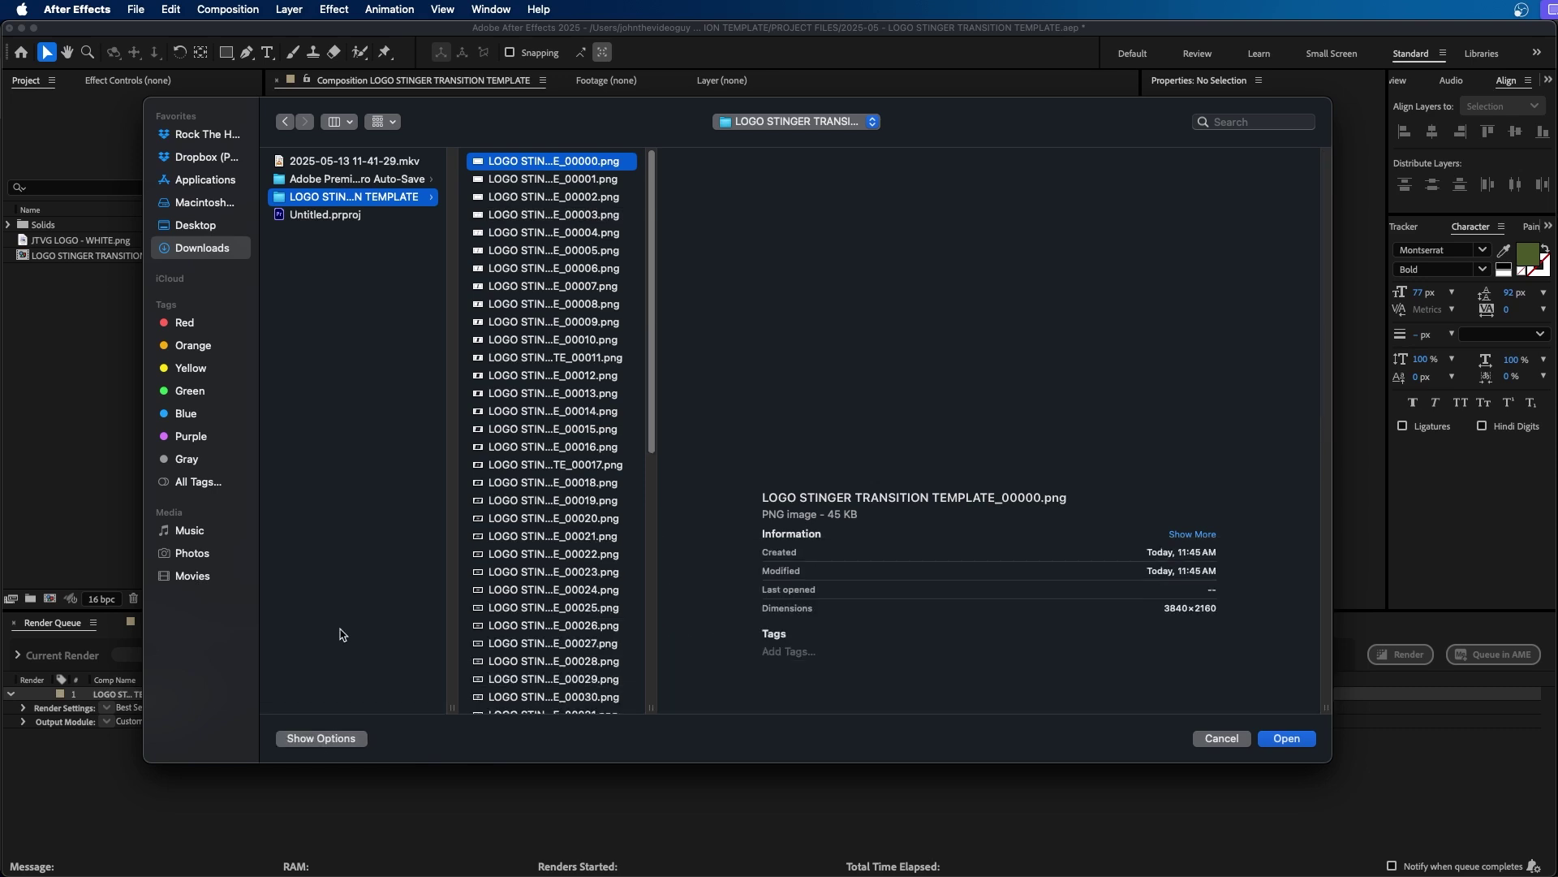
pyautogui.click(336, 739)
pyautogui.click(717, 656)
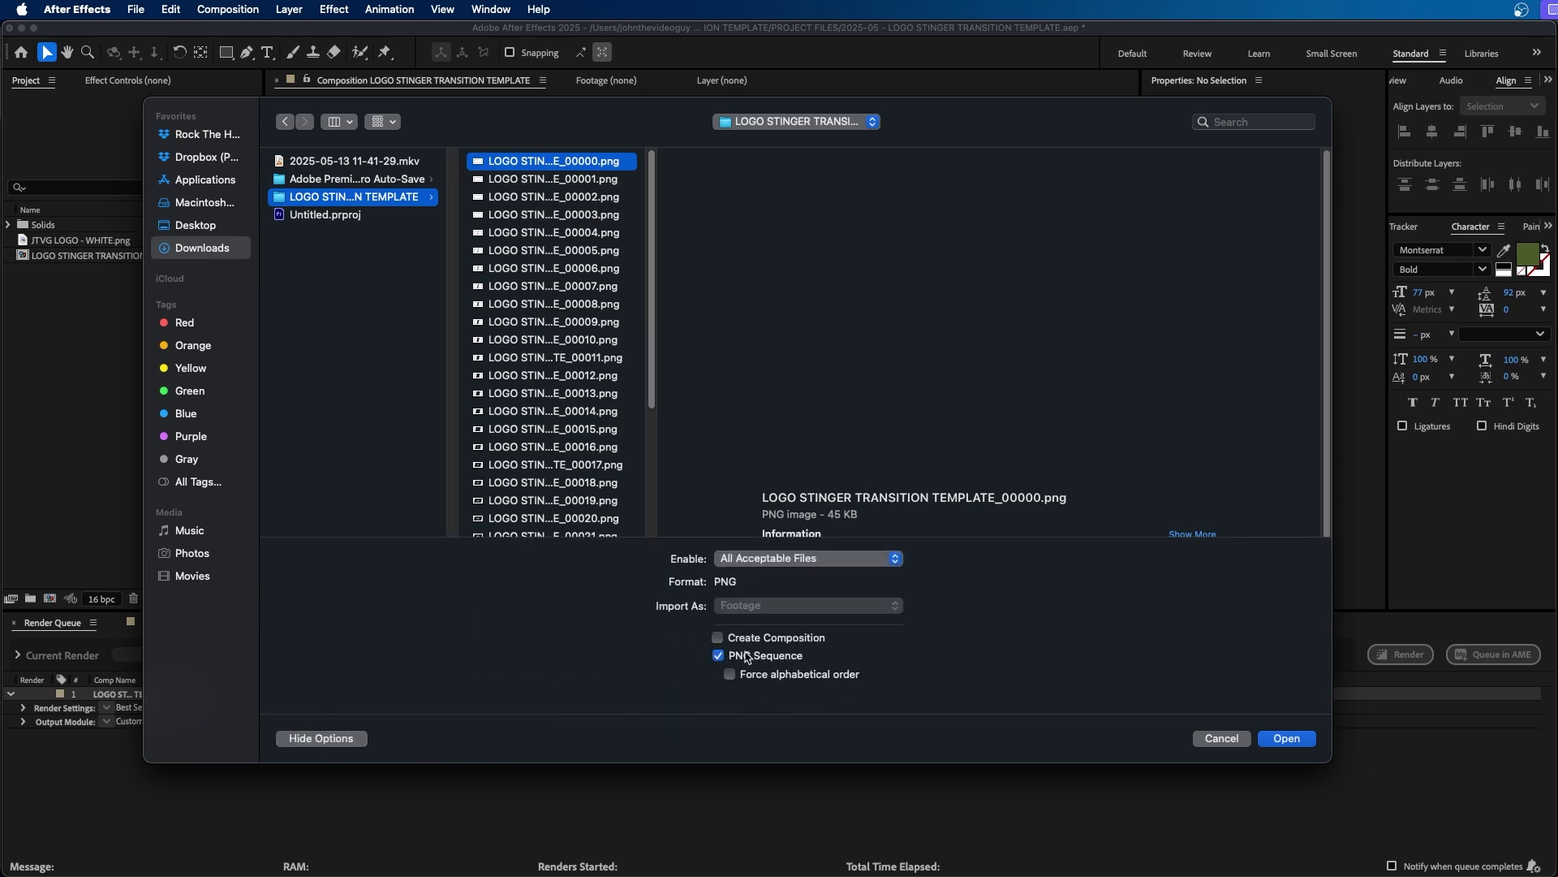
pyautogui.click(730, 659)
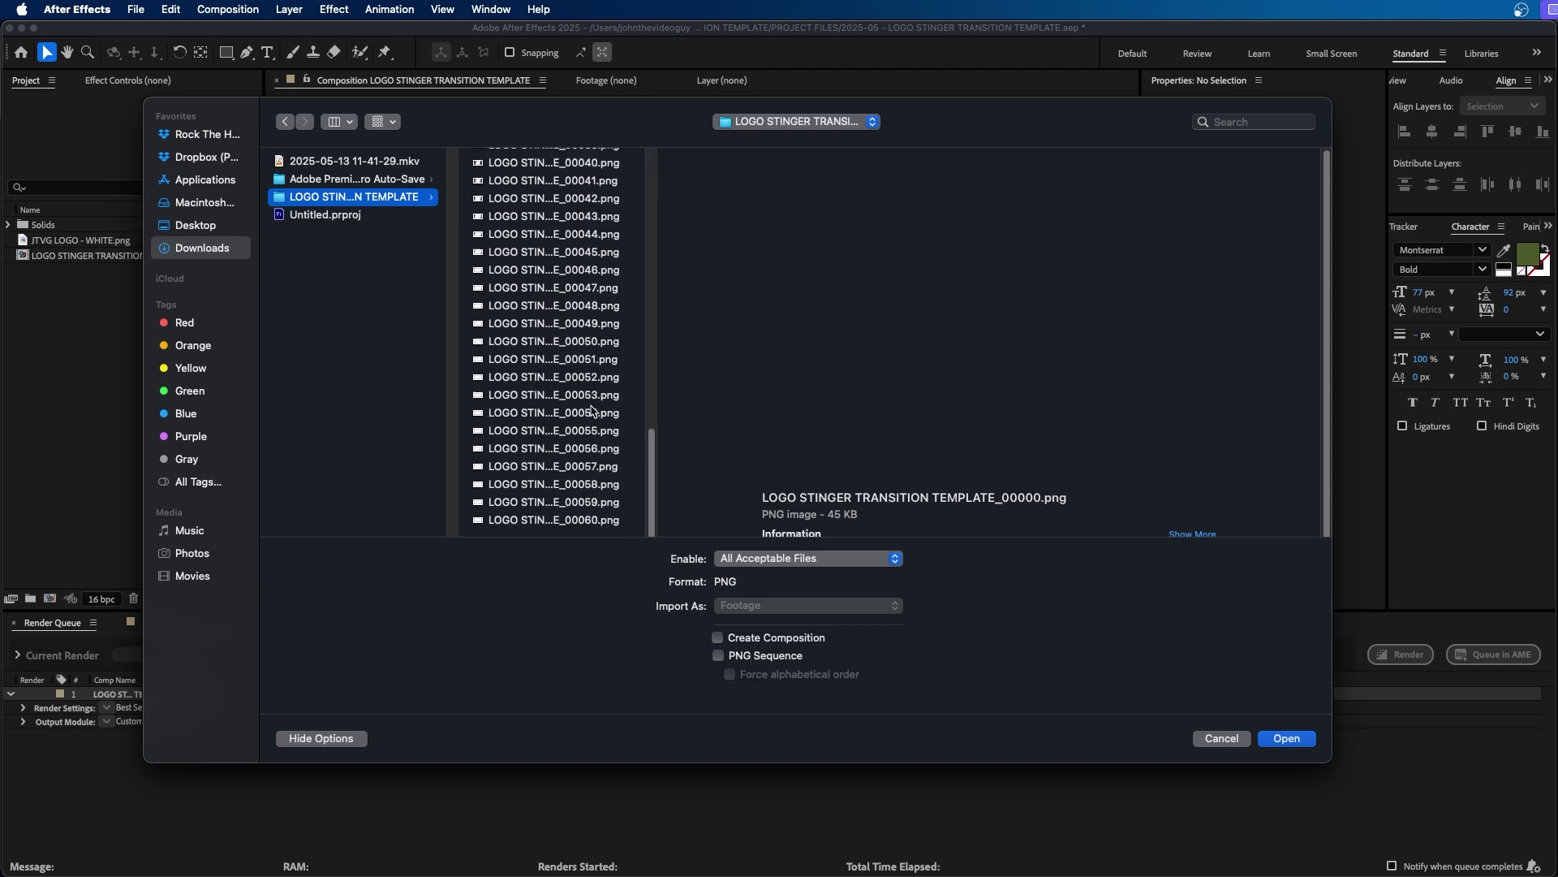
# With frame 00000 selected, tick PNG Sequence and import frames 00000–00060 as one footage item.
pyautogui.click(568, 412)
pyautogui.click(557, 464)
pyautogui.press('Home')
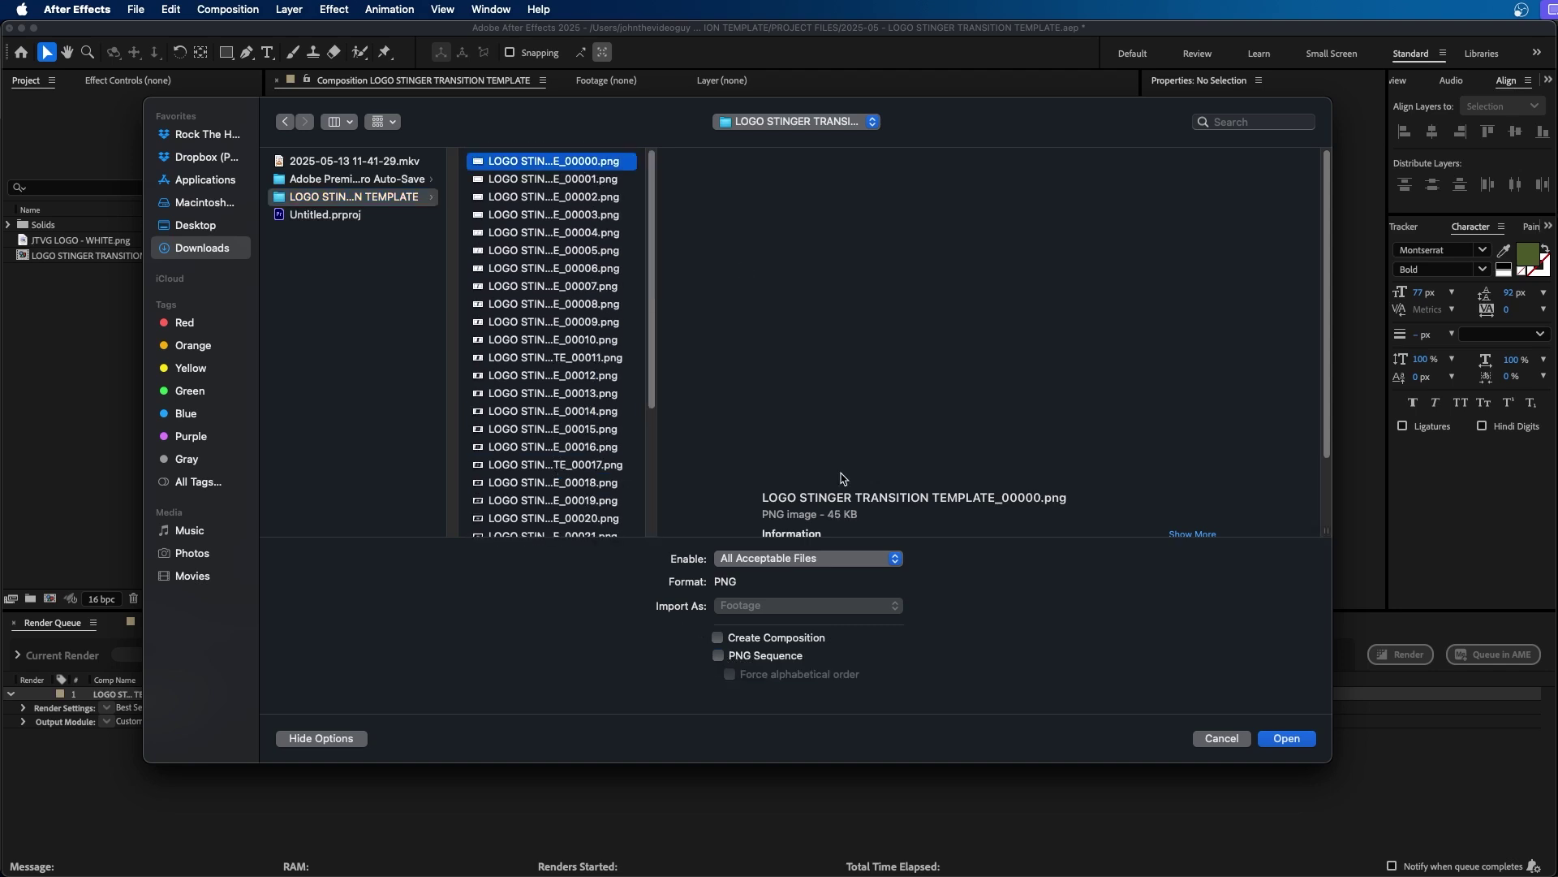
pyautogui.click(720, 659)
pyautogui.scroll(-10, 568, 301)
pyautogui.scroll(10, 570, 300)
pyautogui.click(1289, 738)
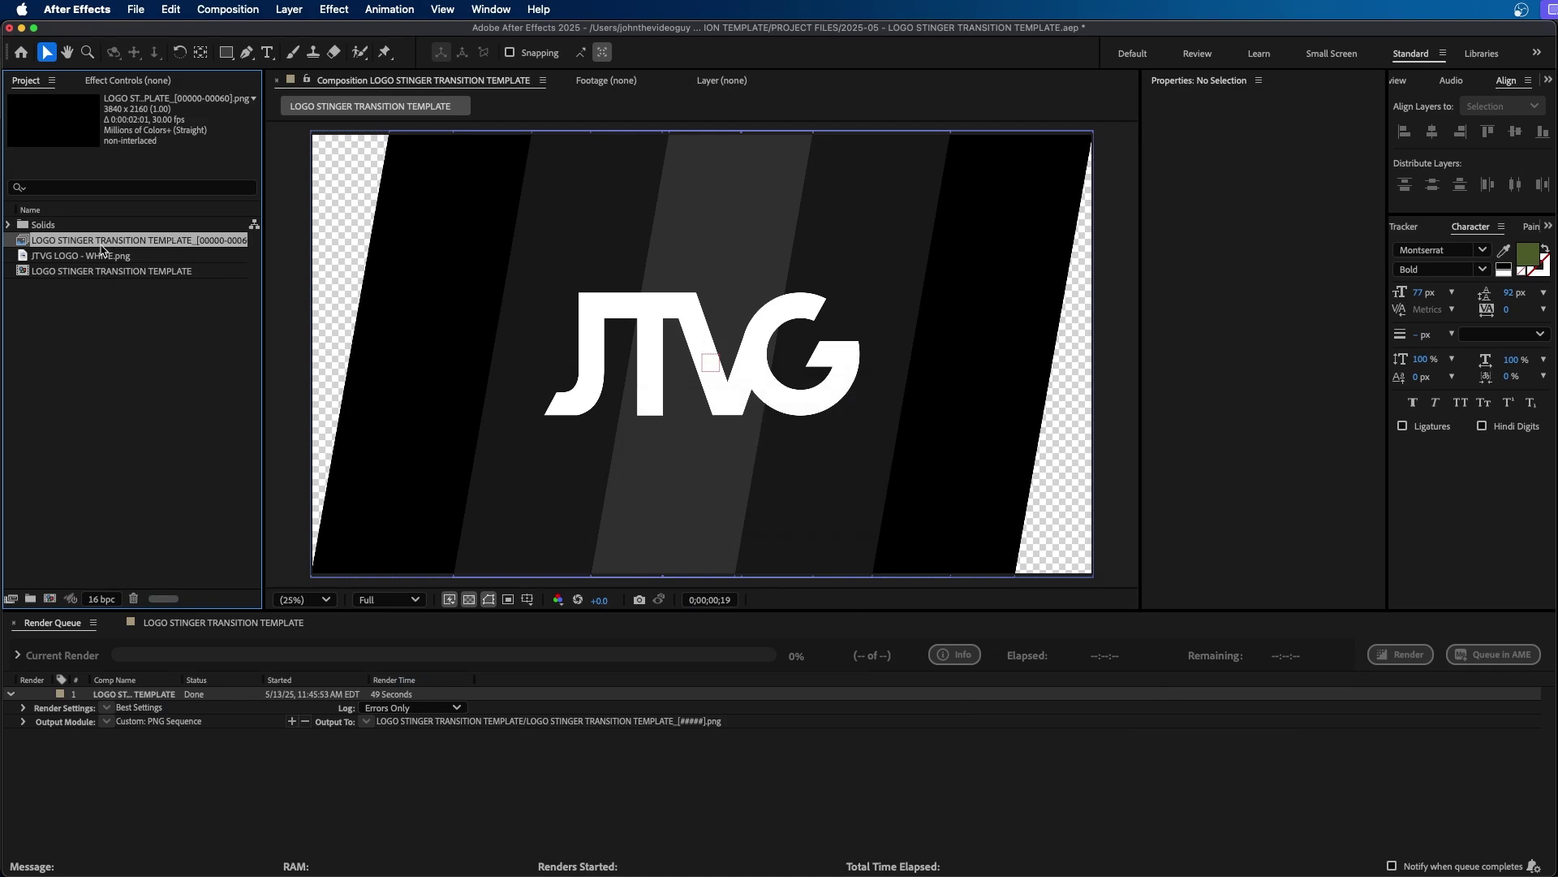
# View the imported footage, then turn it into the new comp LOGO STINGER TRANSITION TEMPLATE 2.
pyautogui.doubleClick(81, 241)
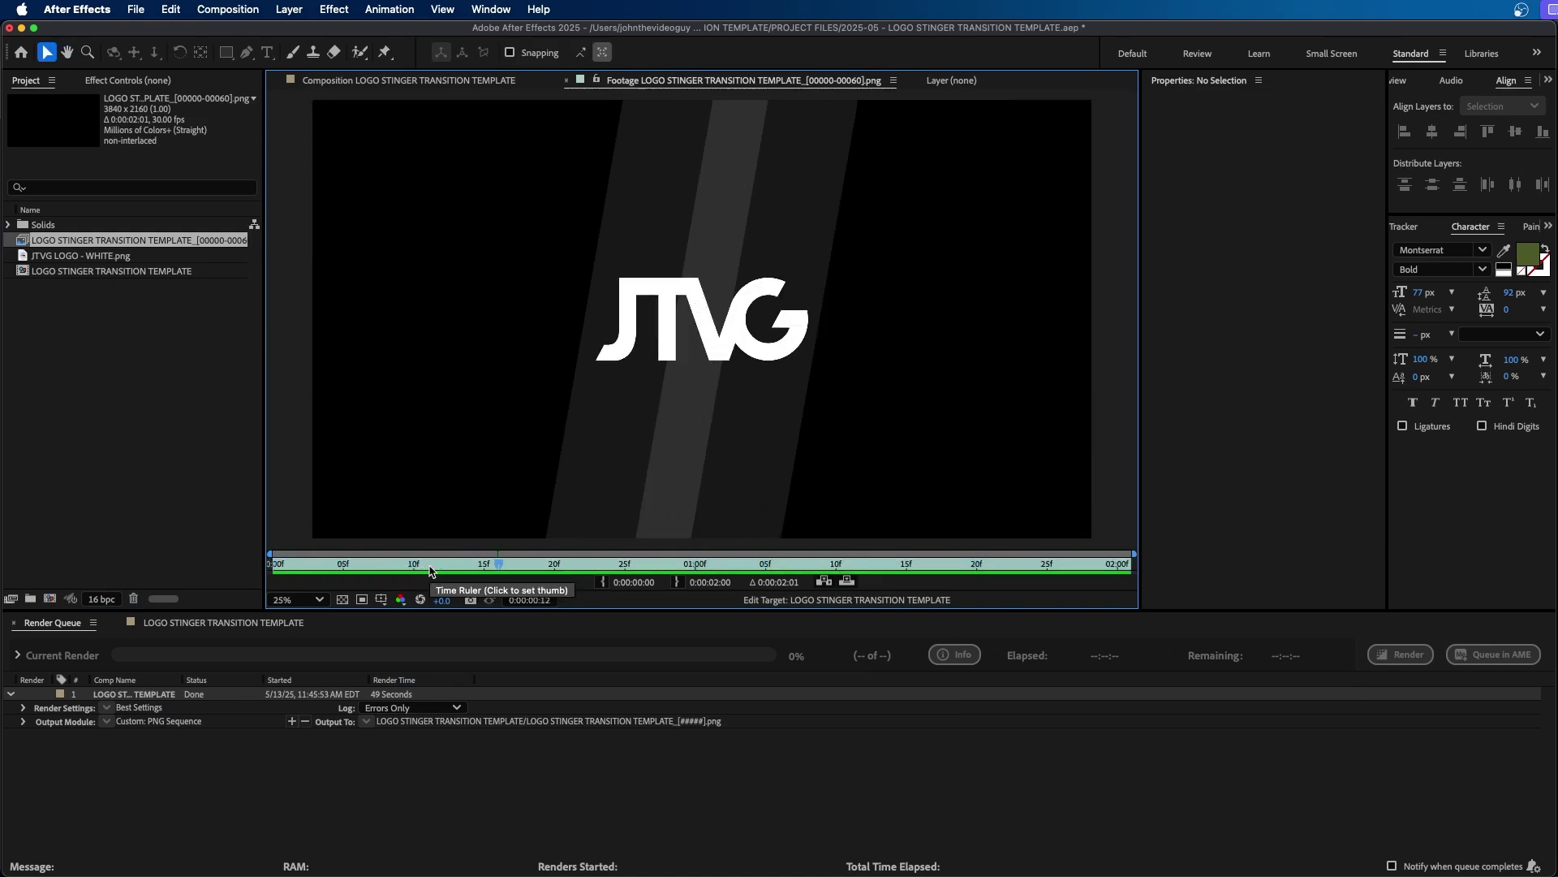
pyautogui.moveTo(60, 244); pyautogui.dragTo(89, 300)
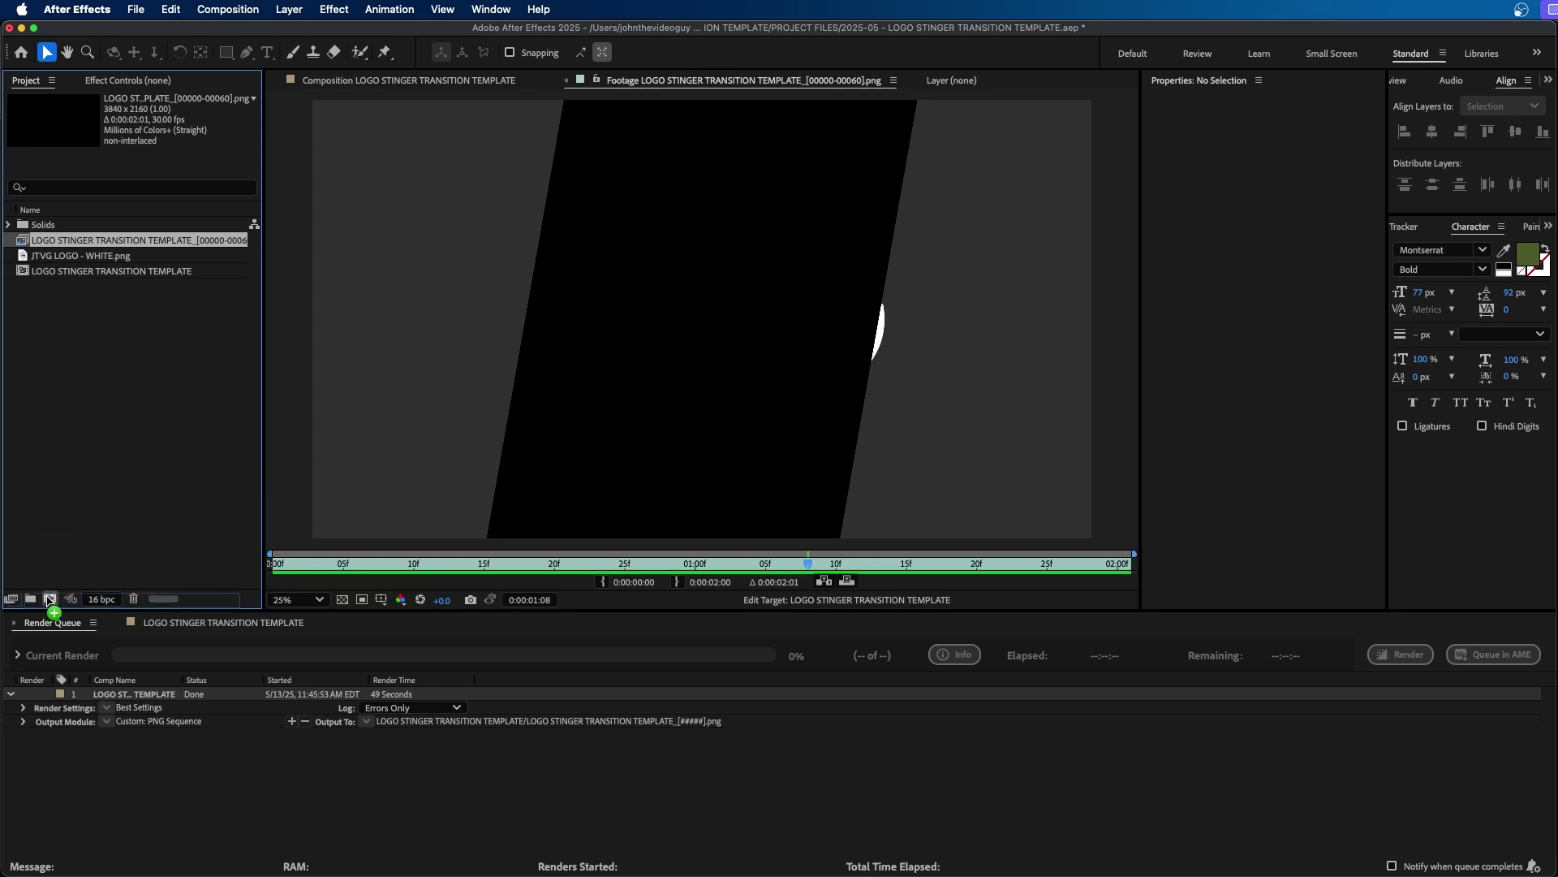
pyautogui.moveTo(50, 600); pyautogui.dragTo(50, 603)
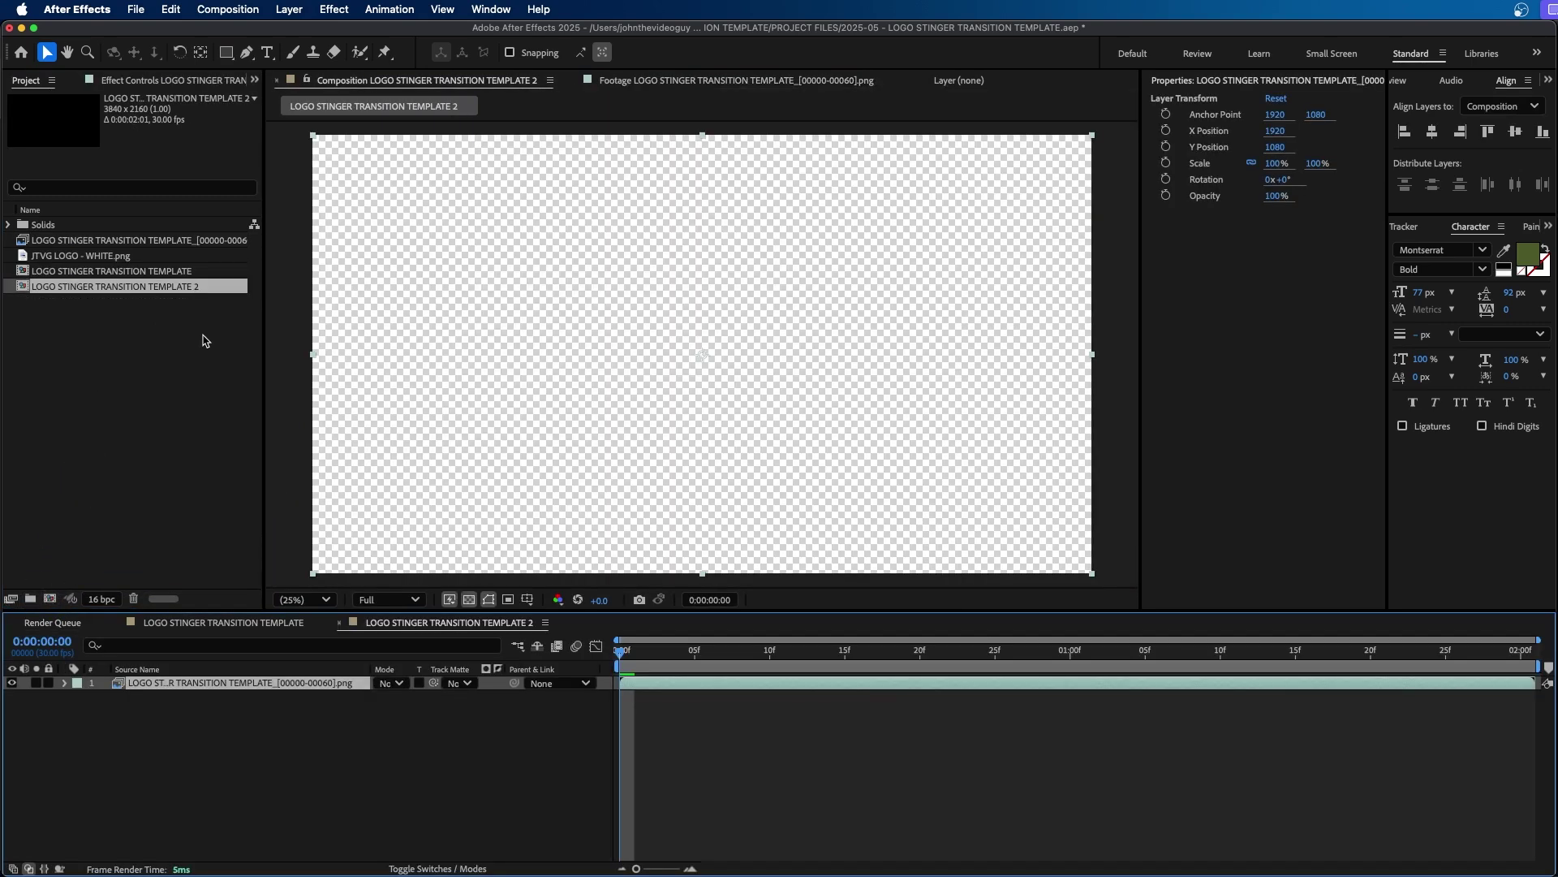
pyautogui.click(250, 847)
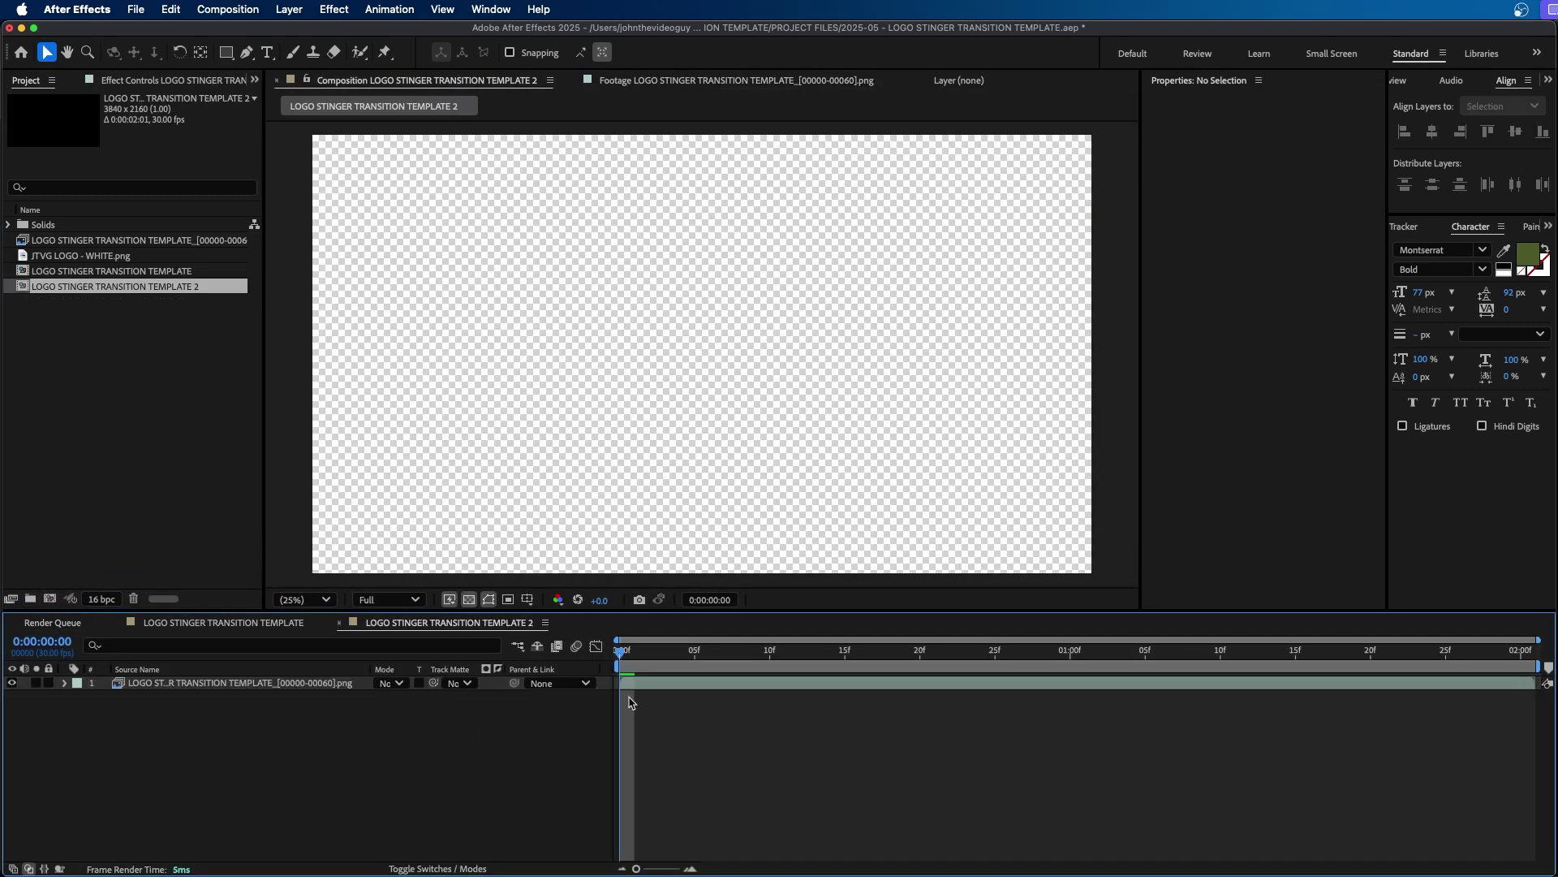